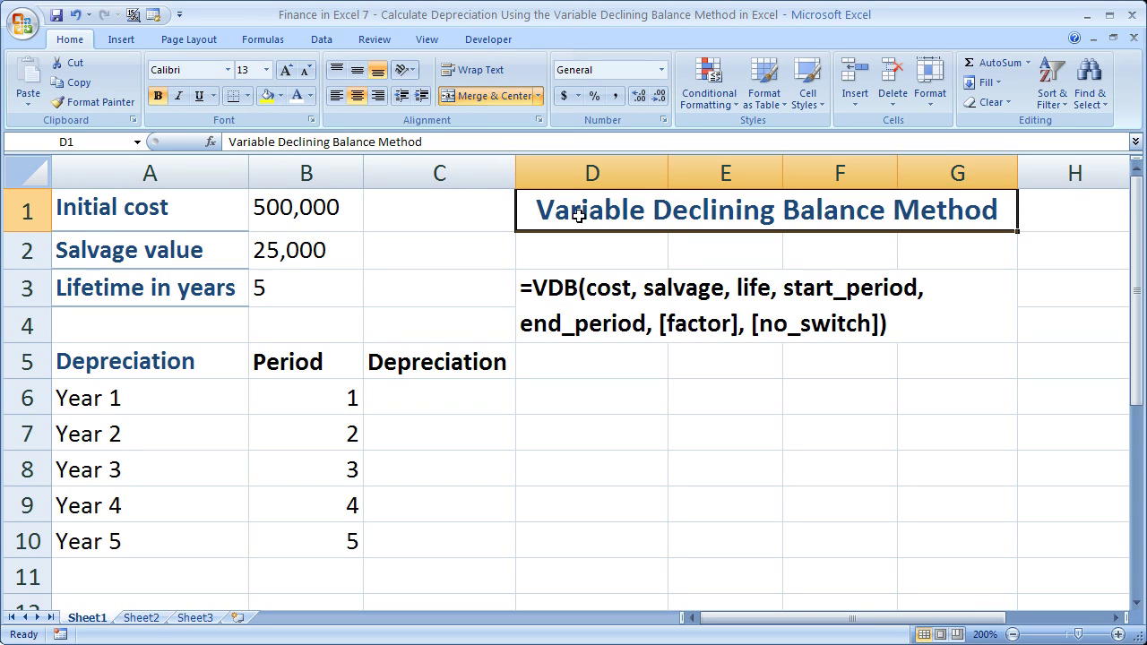
- Examine the VDB syntax, the initial cost, salvage value and lifetime inputs, and the periods in B6:B10
left_click(568, 303)
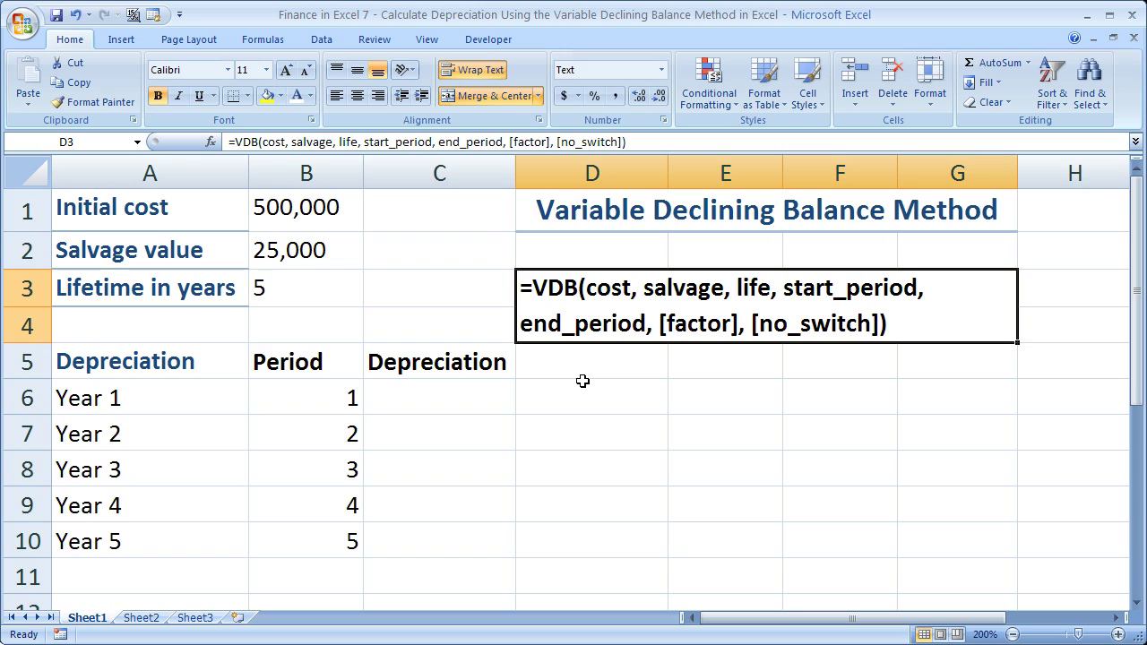
left_click(475, 399)
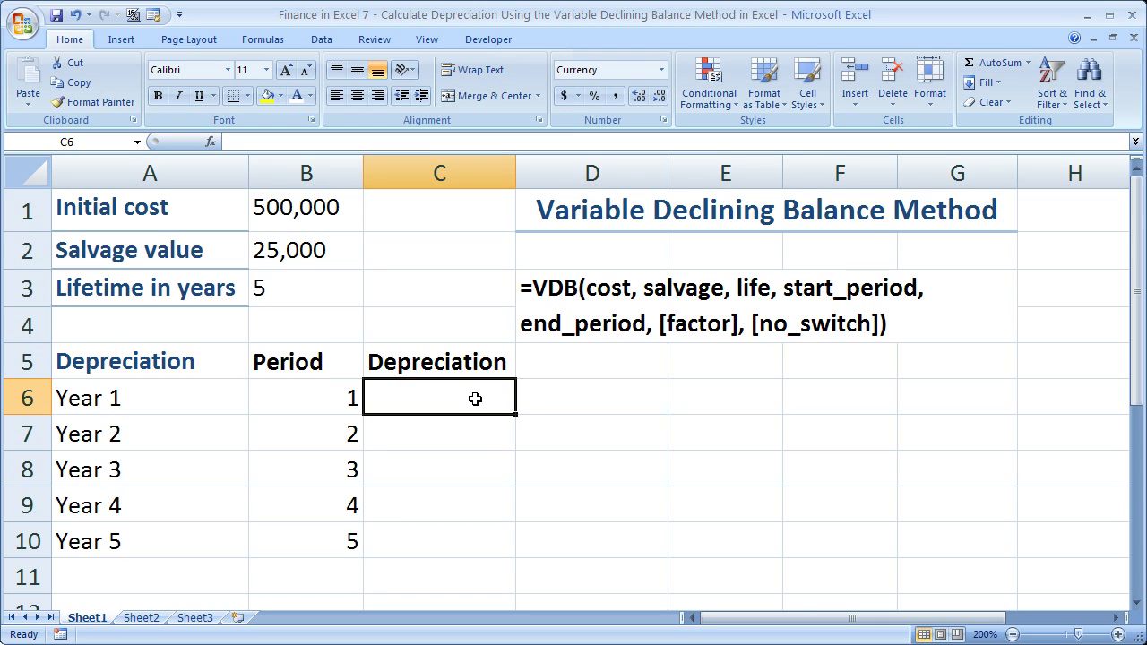
left_click(530, 394)
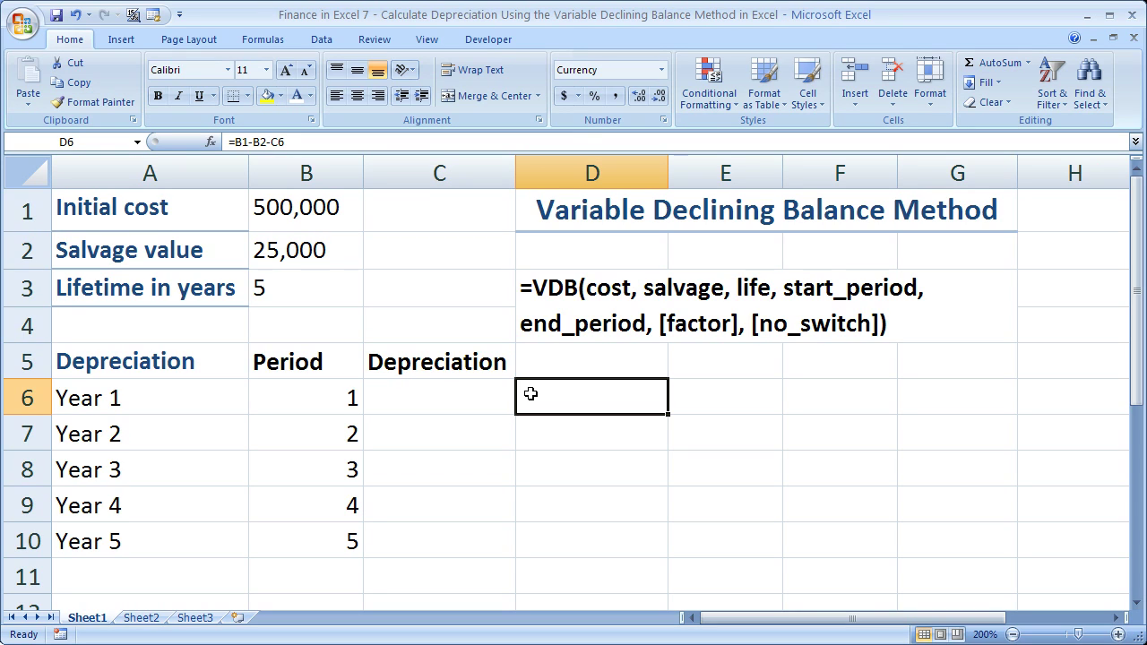
left_click(462, 395)
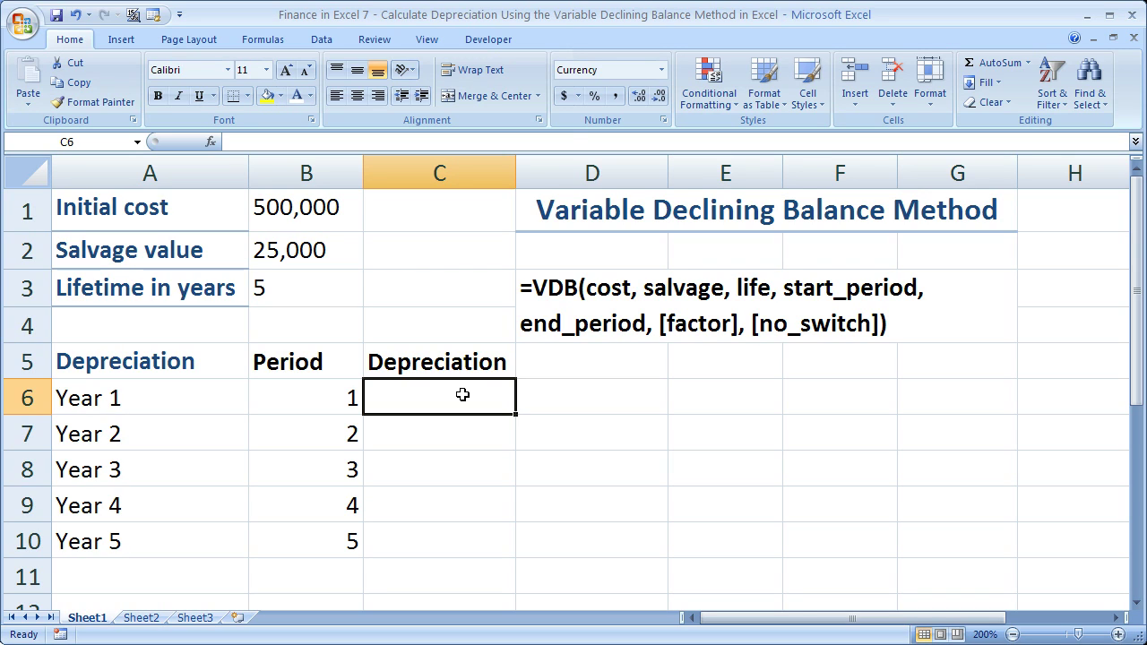
left_click(305, 219)
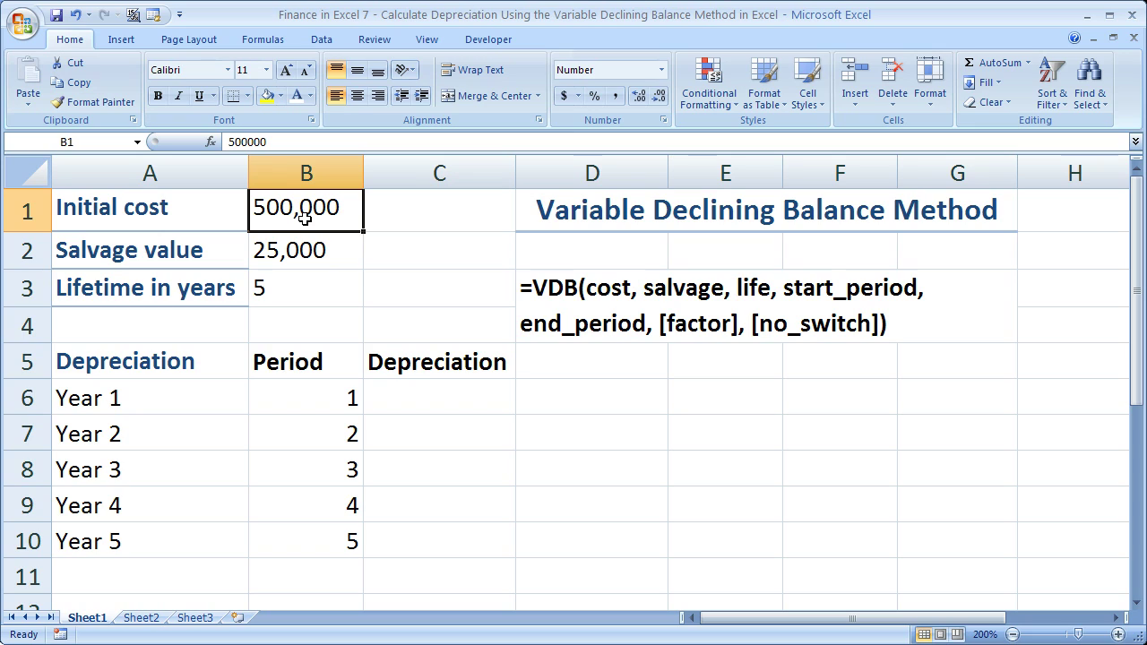
left_click(305, 249)
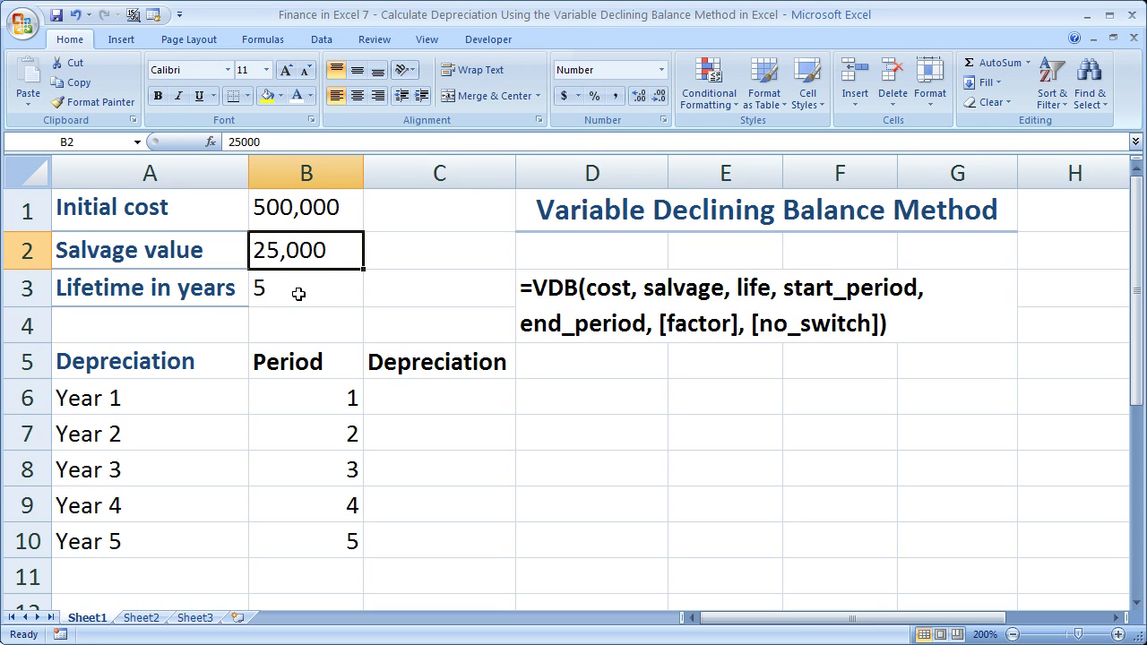
left_click(299, 293)
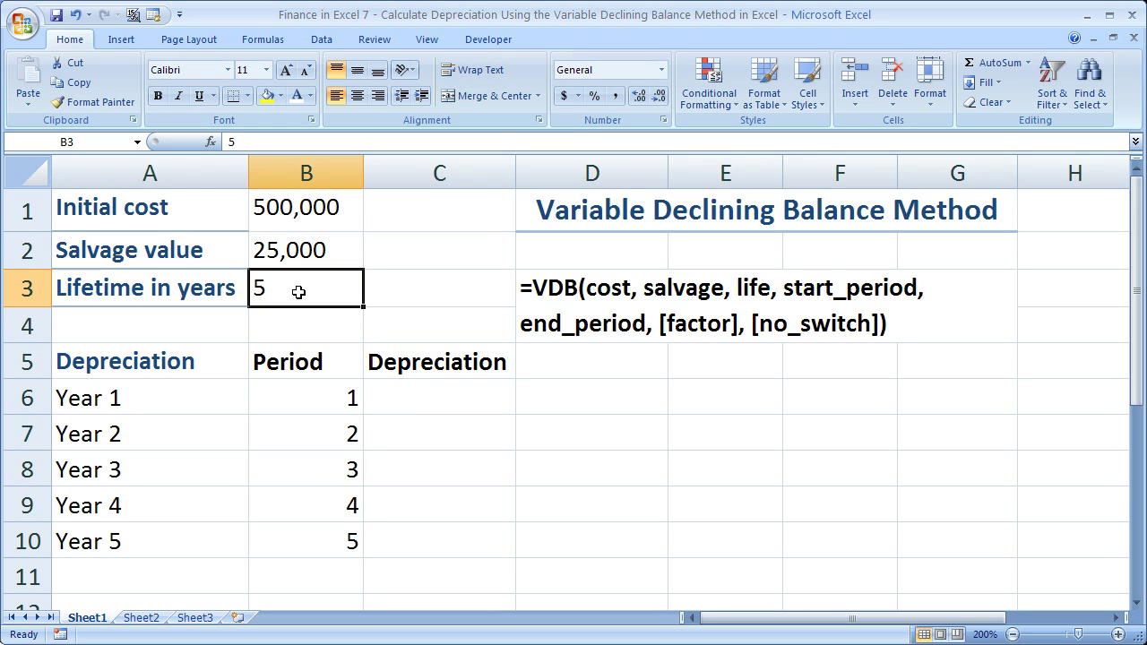
left_click(220, 247)
left_click(232, 210)
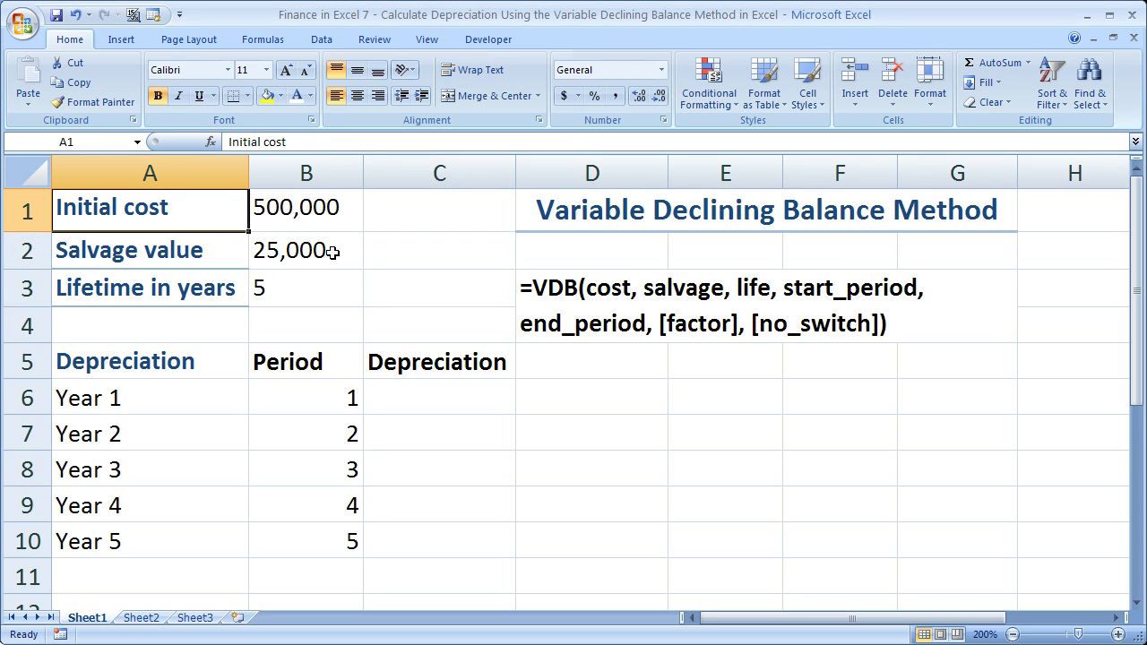
left_click_drag(325, 402, 329, 559)
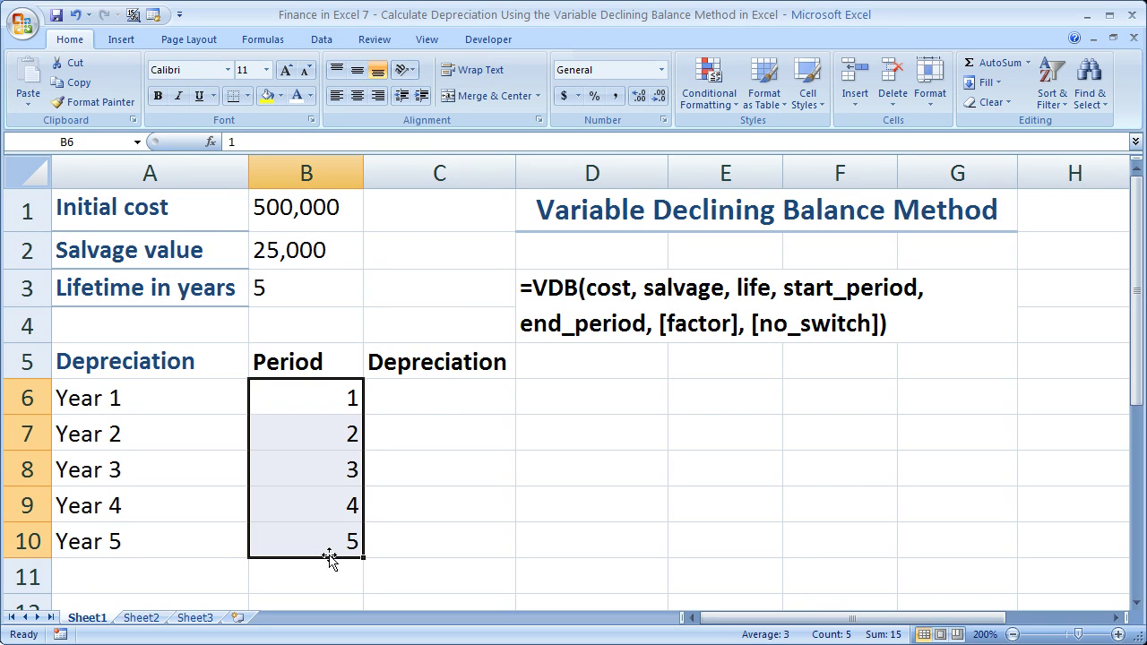
- Start a VDB formula in C6 with the initial cost $B$1 as an absolute reference for the cost argument
double_click(439, 397)
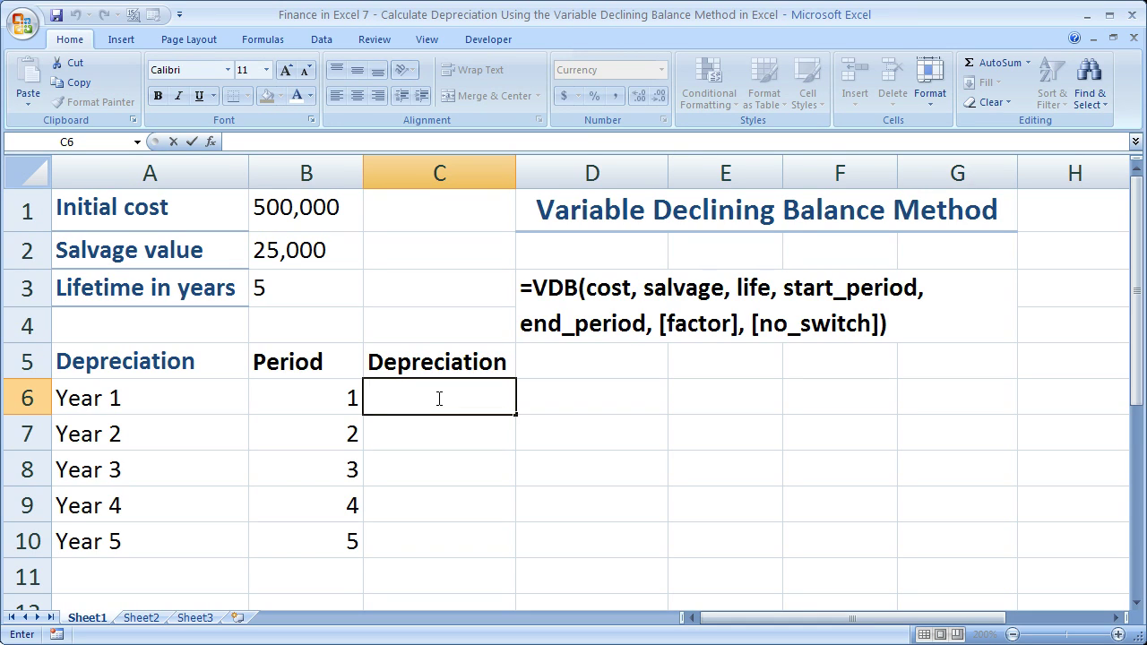
type("=")
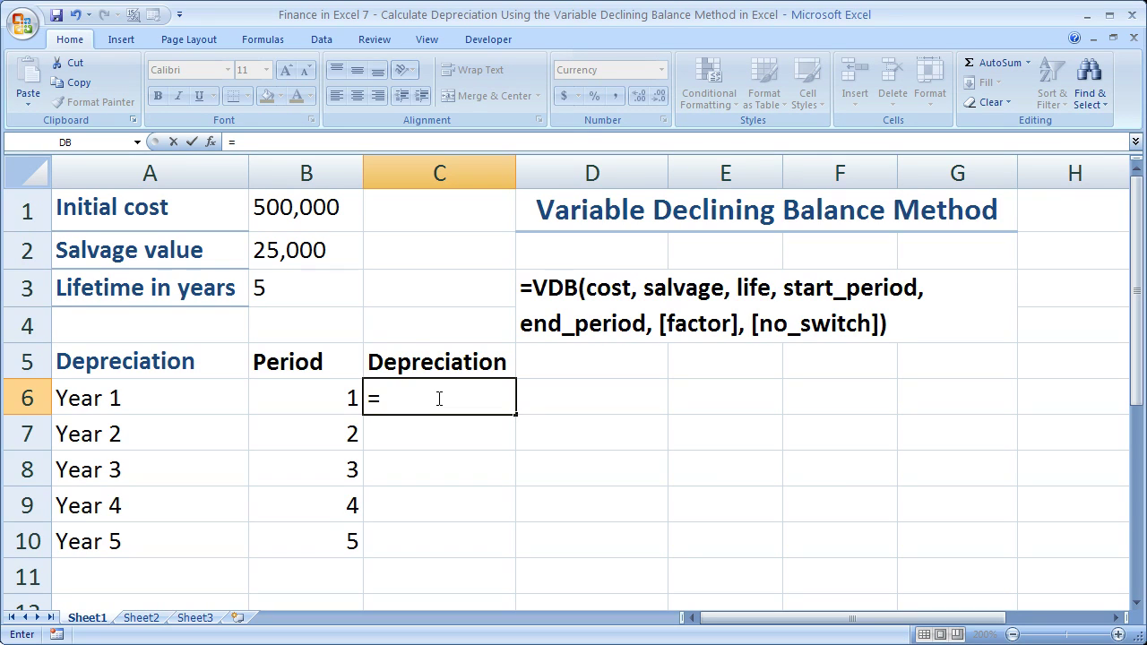
type("v")
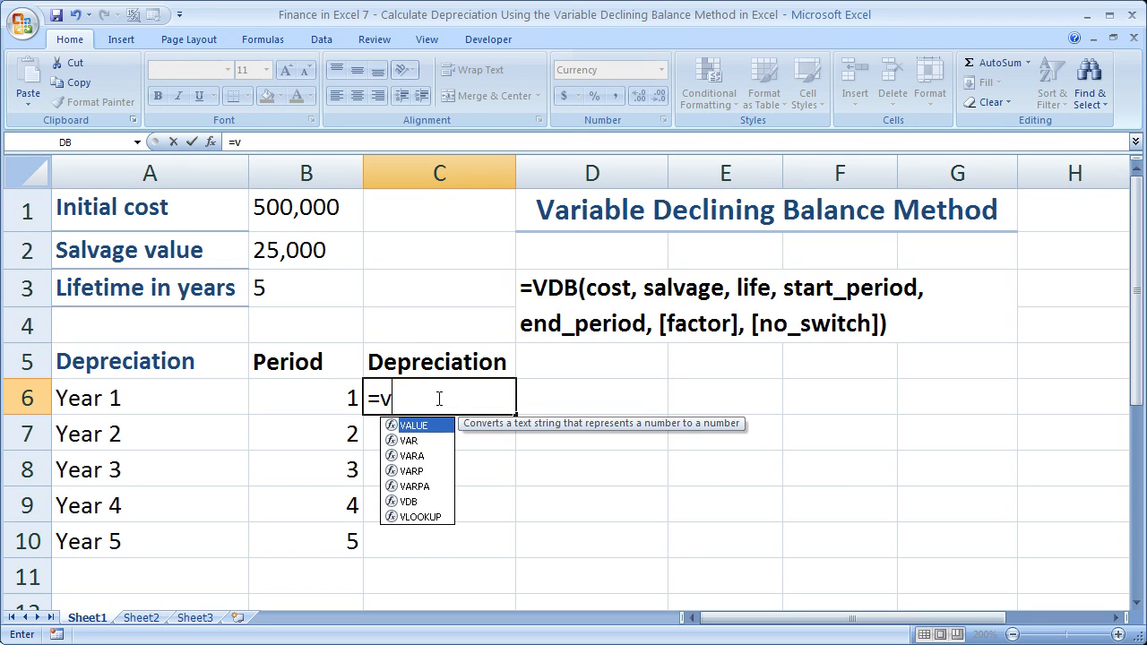
type("db(")
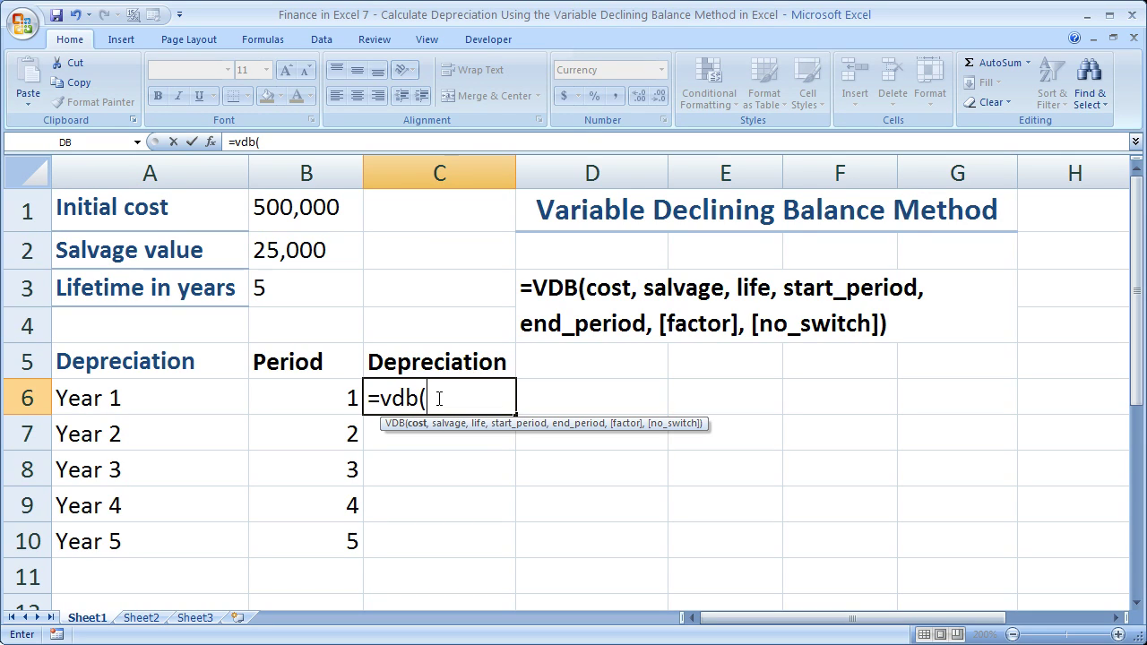
left_click(305, 207)
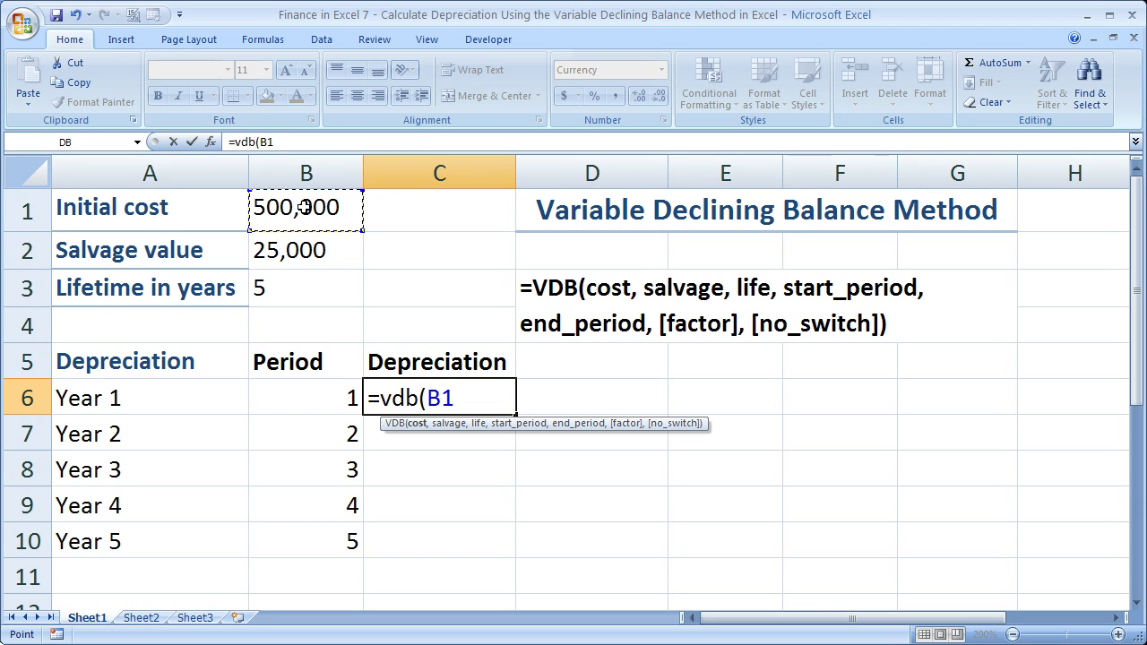
key("F4")
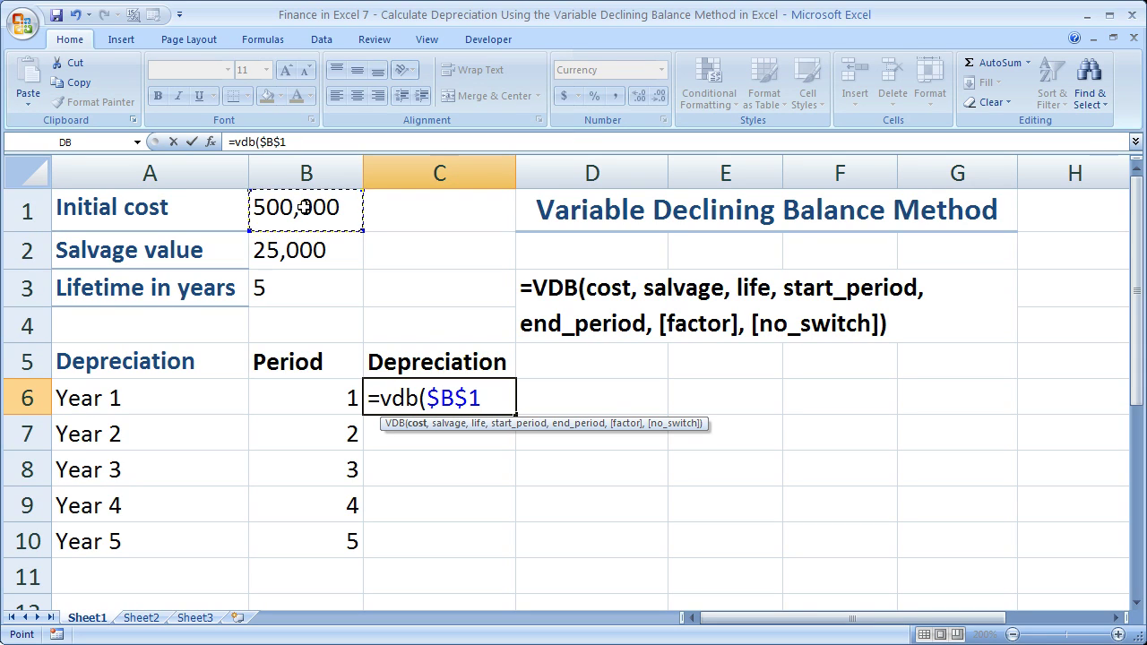
type(",")
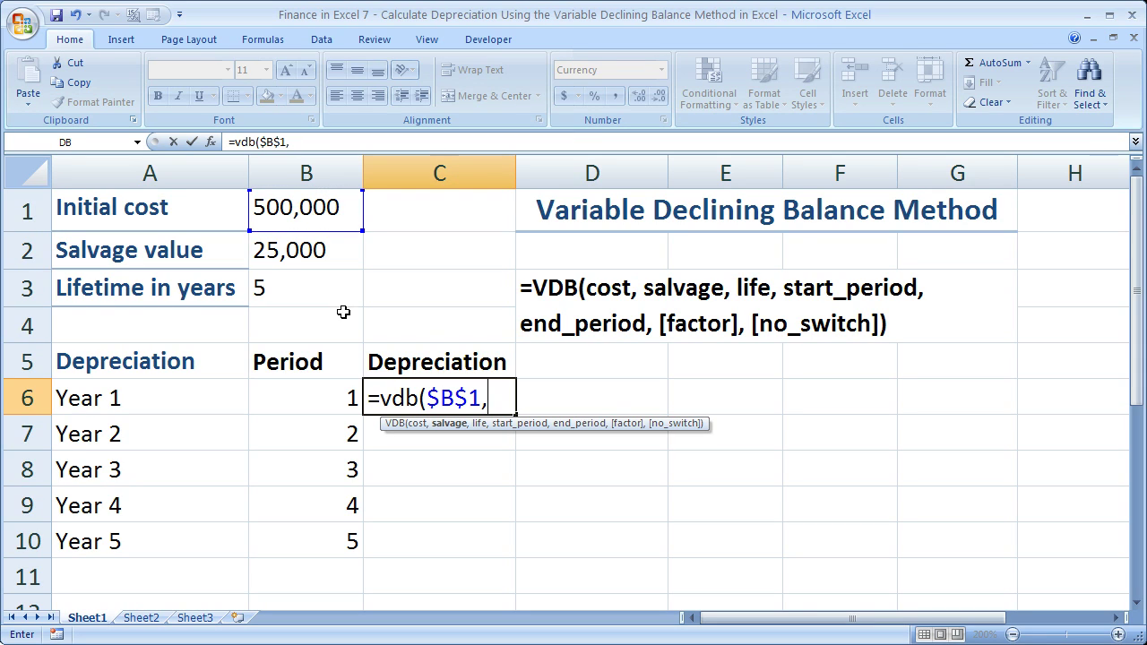
- Add the salvage value $B$2 and the lifetime $B$3 to the VDB formula as absolute references
left_click(316, 252)
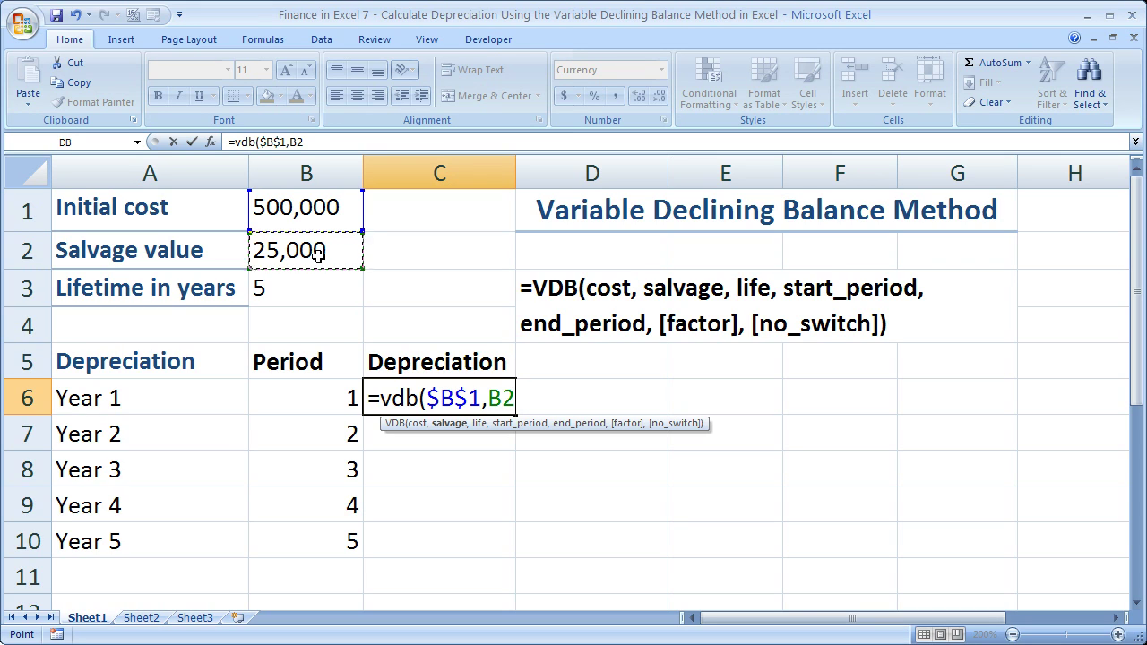
key("F4")
type(",")
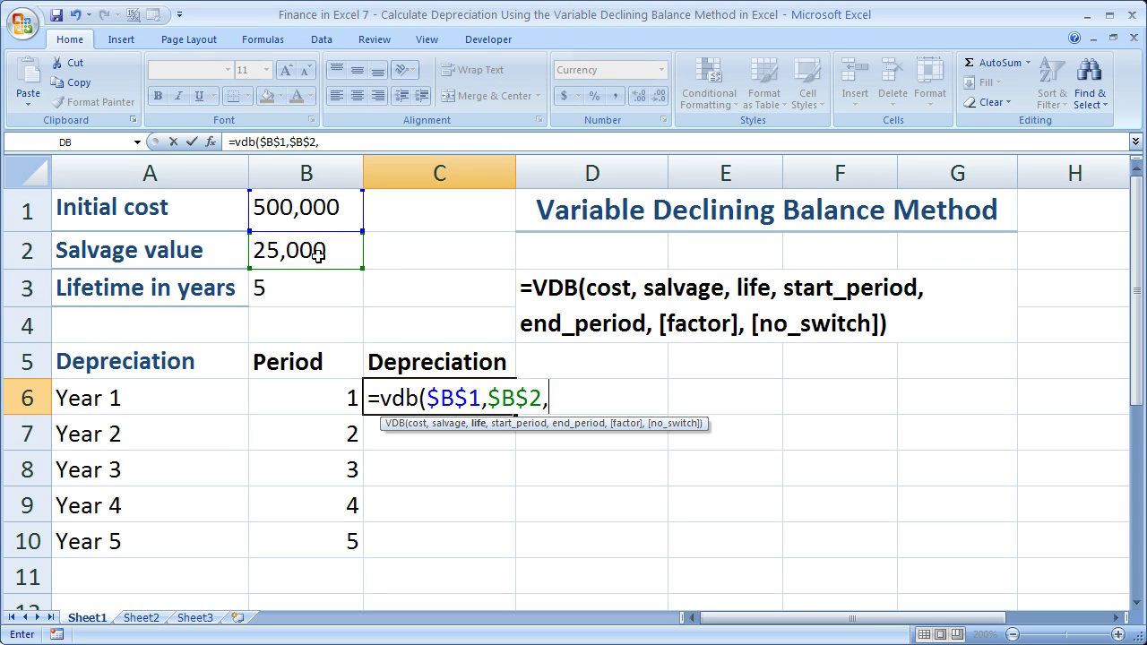
left_click(307, 288)
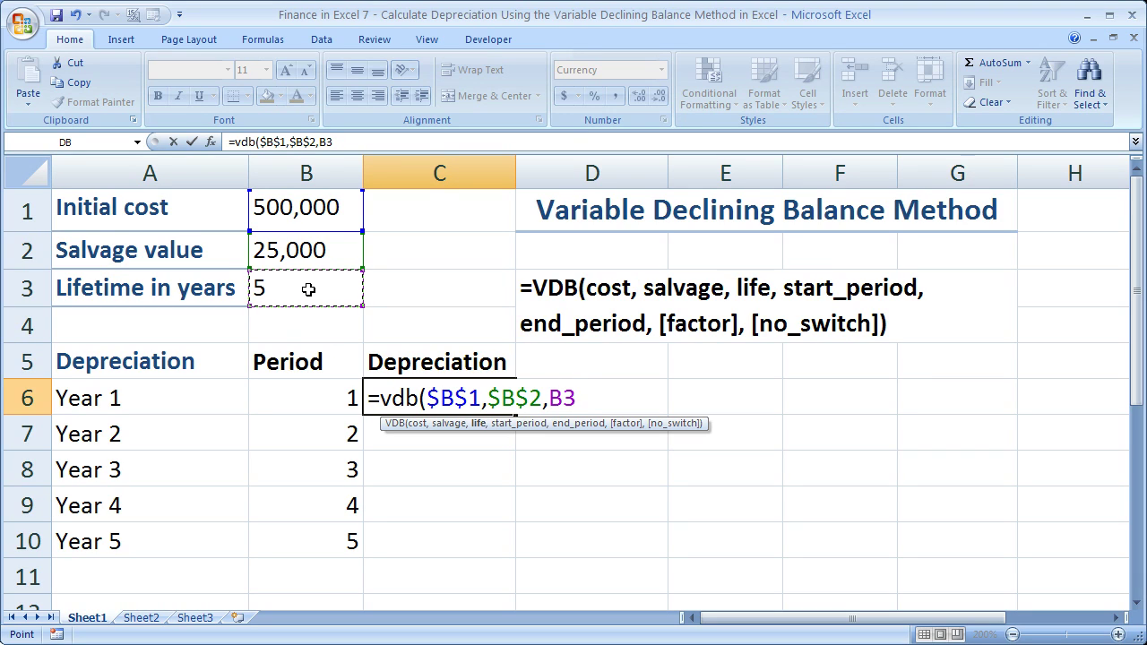
key("F4")
type(",")
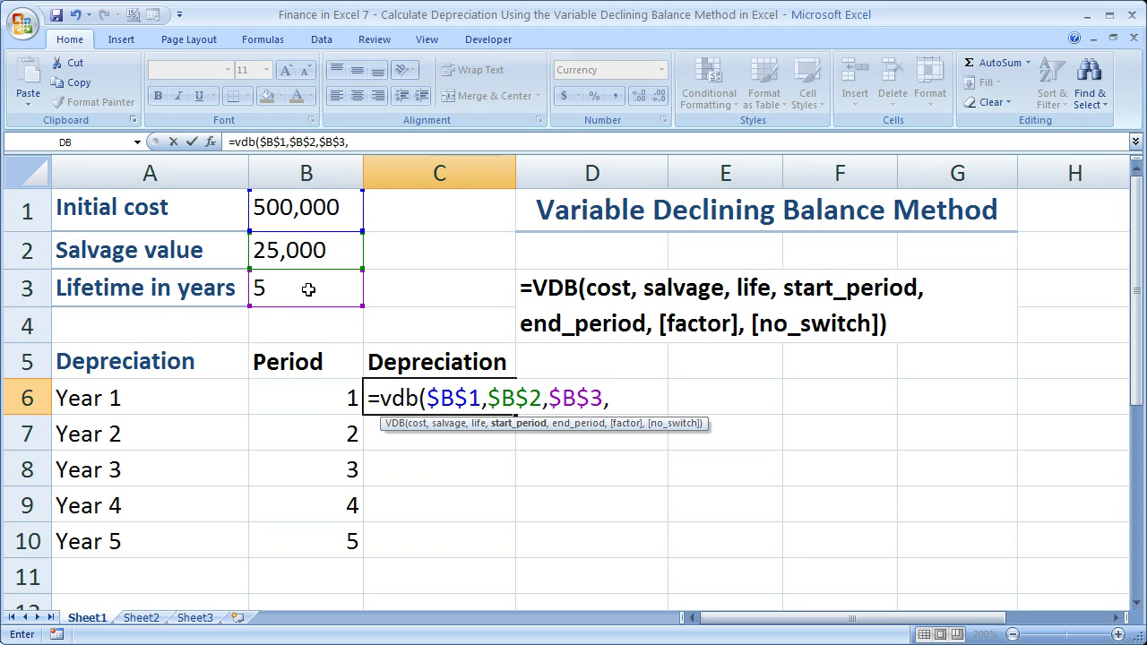
- Try the constants 0 and 1 as the start and end periods of the VDB formula
type("0,")
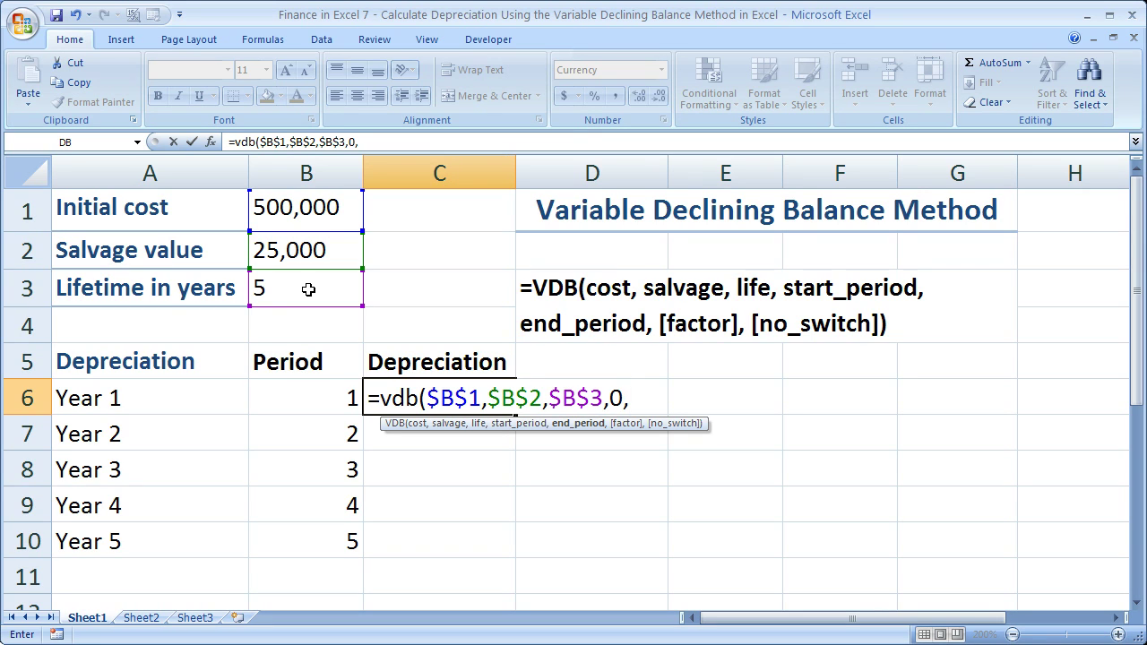
type("1")
key("F2")
left_click_drag(611, 399, 642, 402)
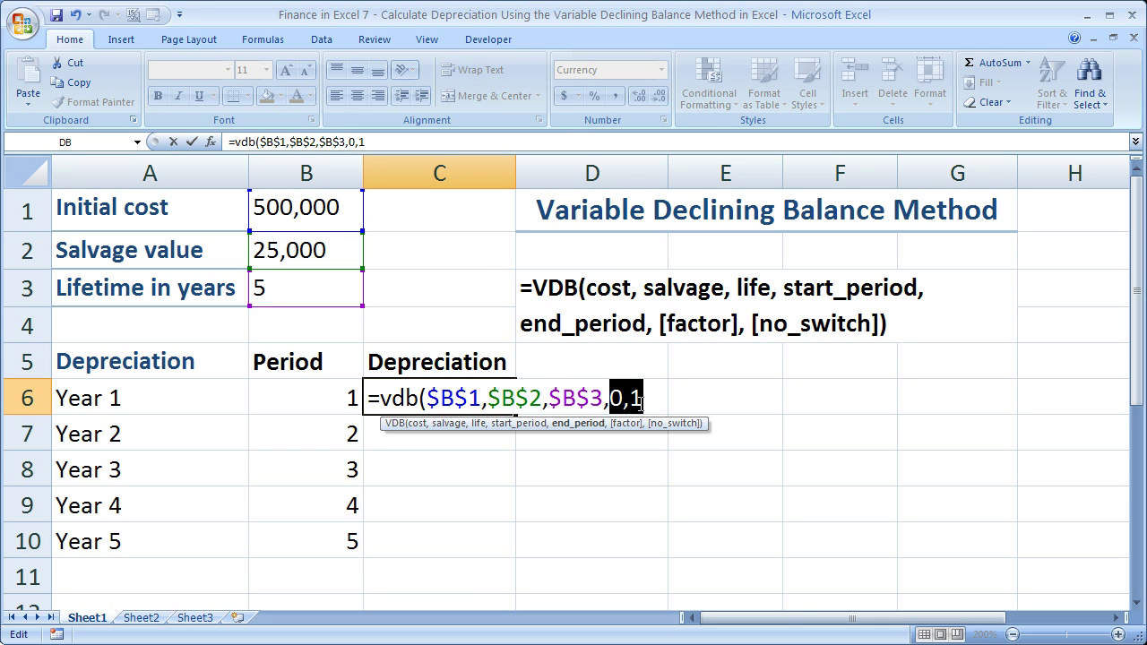
key("BackSpace")
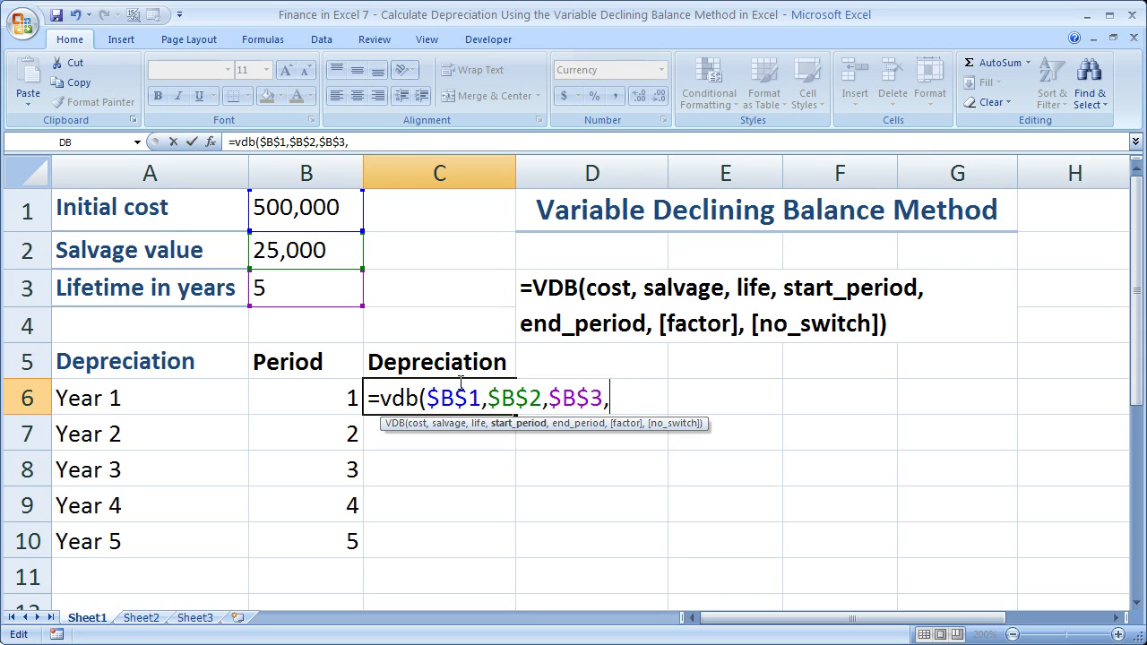
- Set the VDB formula's start period to B6-1 and its end period to B6, using relative references
left_click(331, 398)
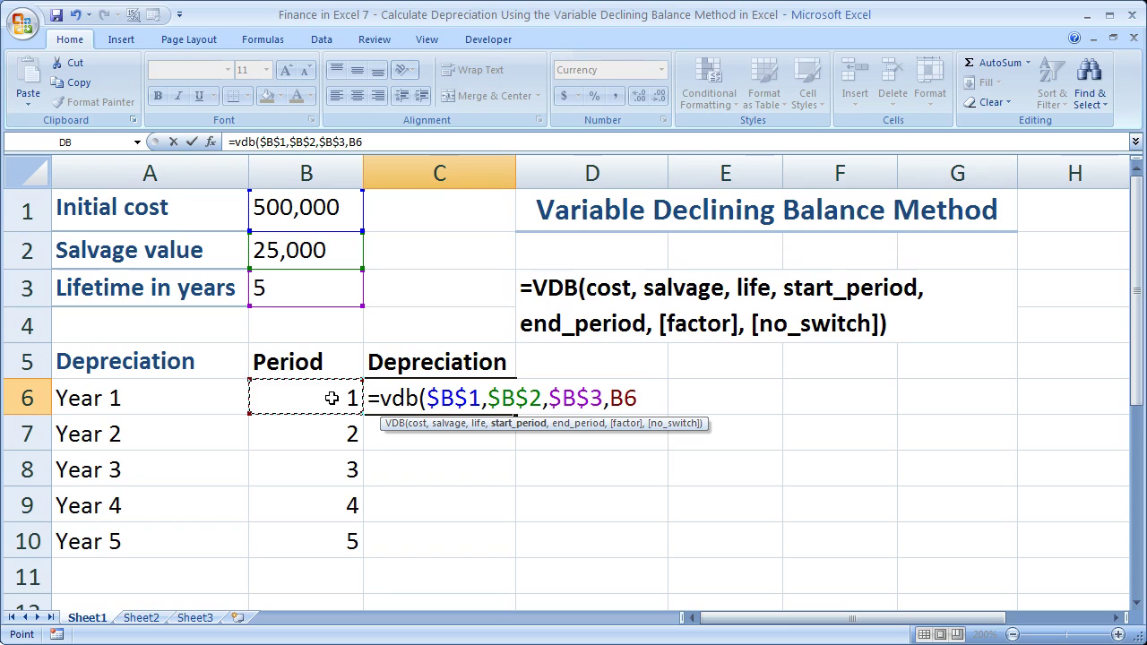
type("-1,")
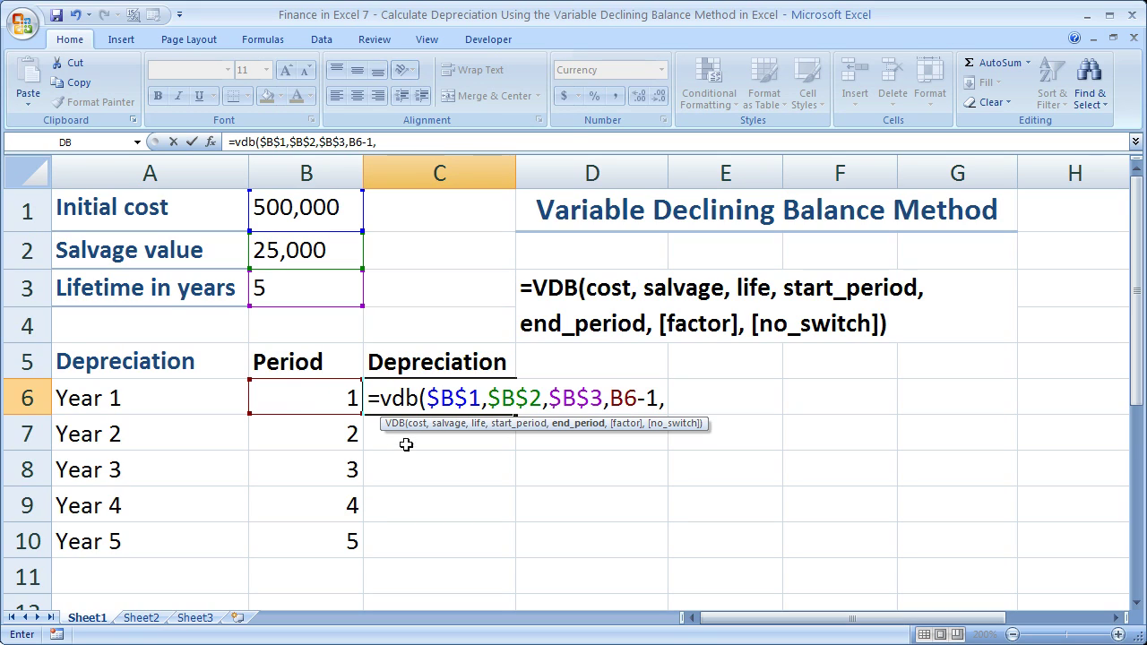
left_click(300, 396)
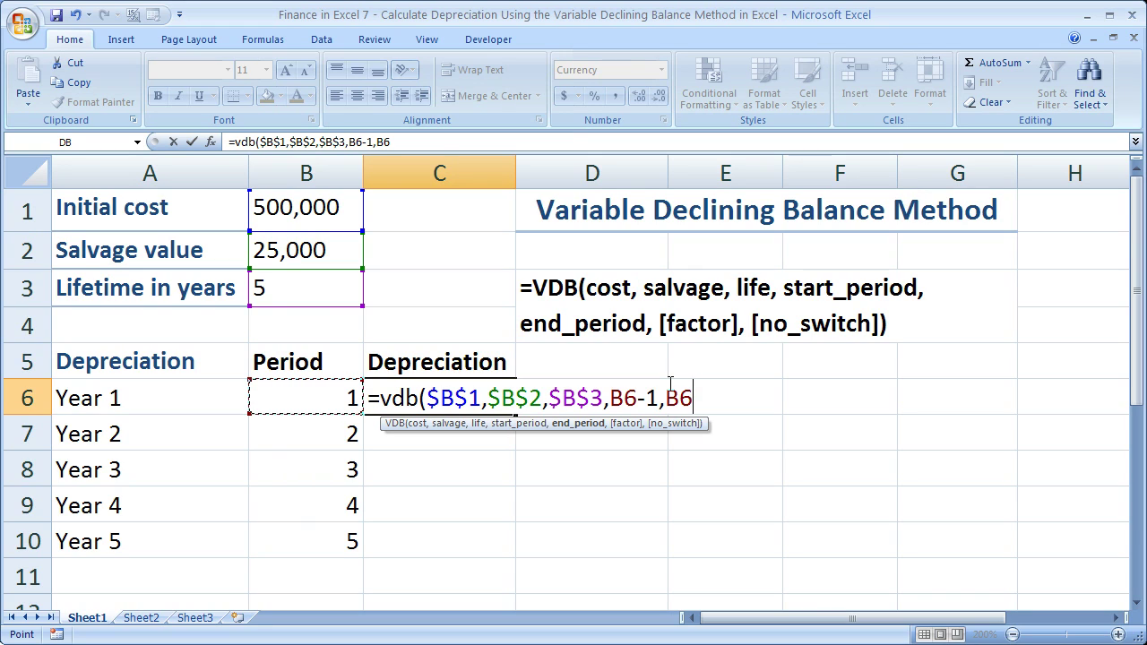
- Try the values 2.25, 2.5, 2 and 3 for the optional factor argument of the VDB formula
type(",")
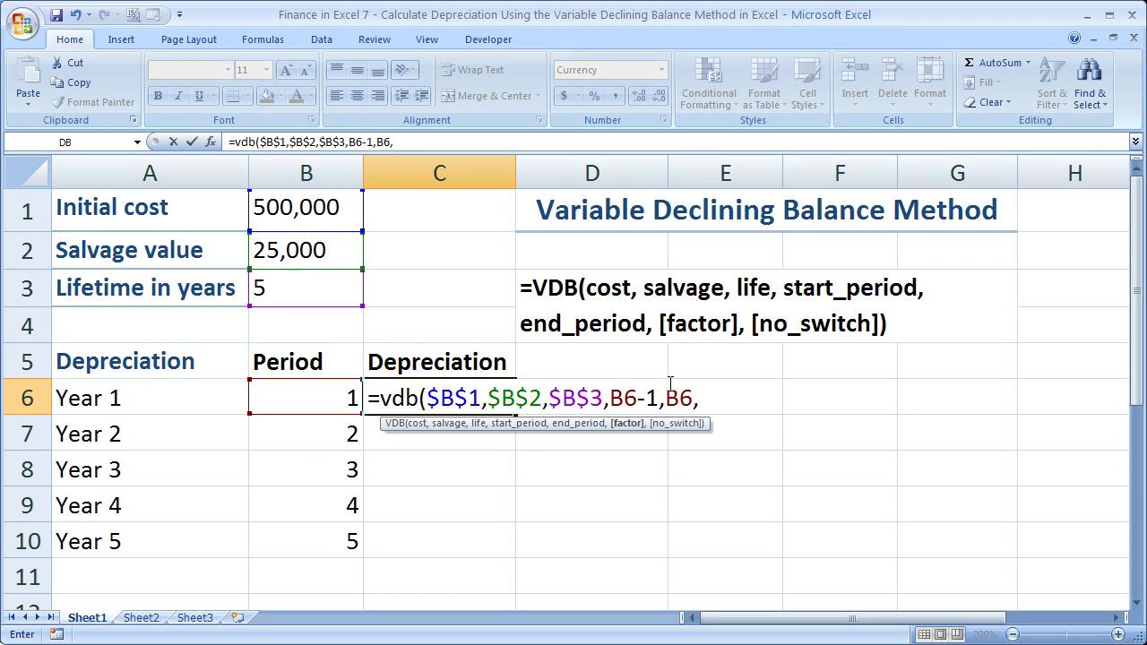
type("2.25")
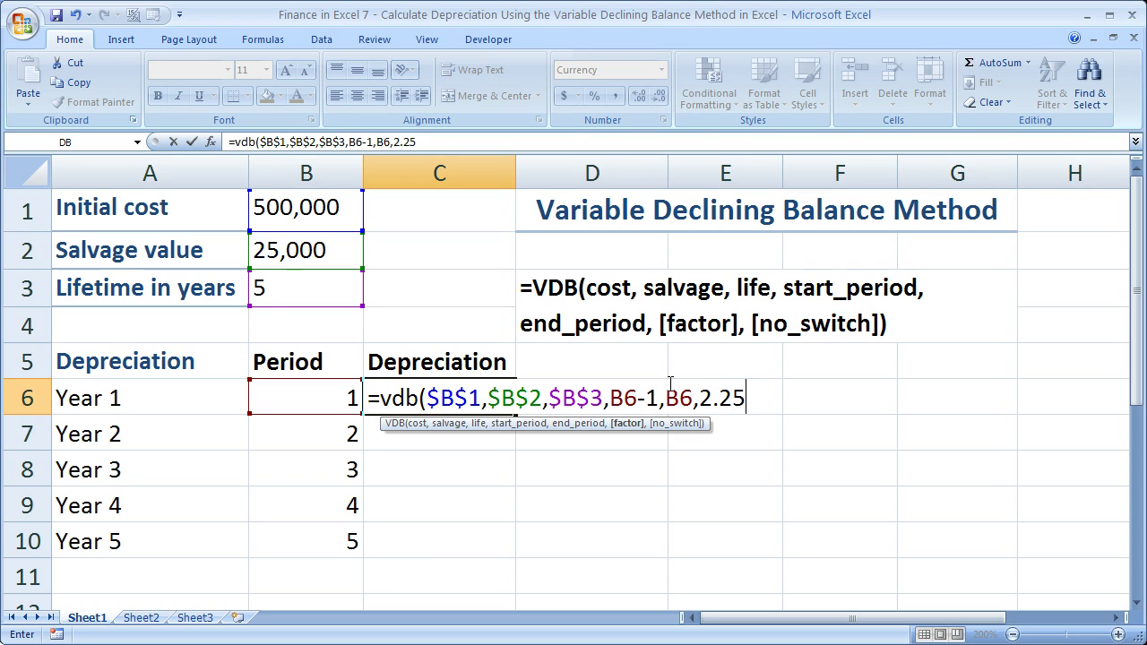
key("BackSpace")
key("BackSpace")
key("BackSpace")
key("BackSpace")
type("2.5")
key("BackSpace")
key("BackSpace")
key("BackSpace")
type("2.")
key("BackSpace")
key("BackSpace")
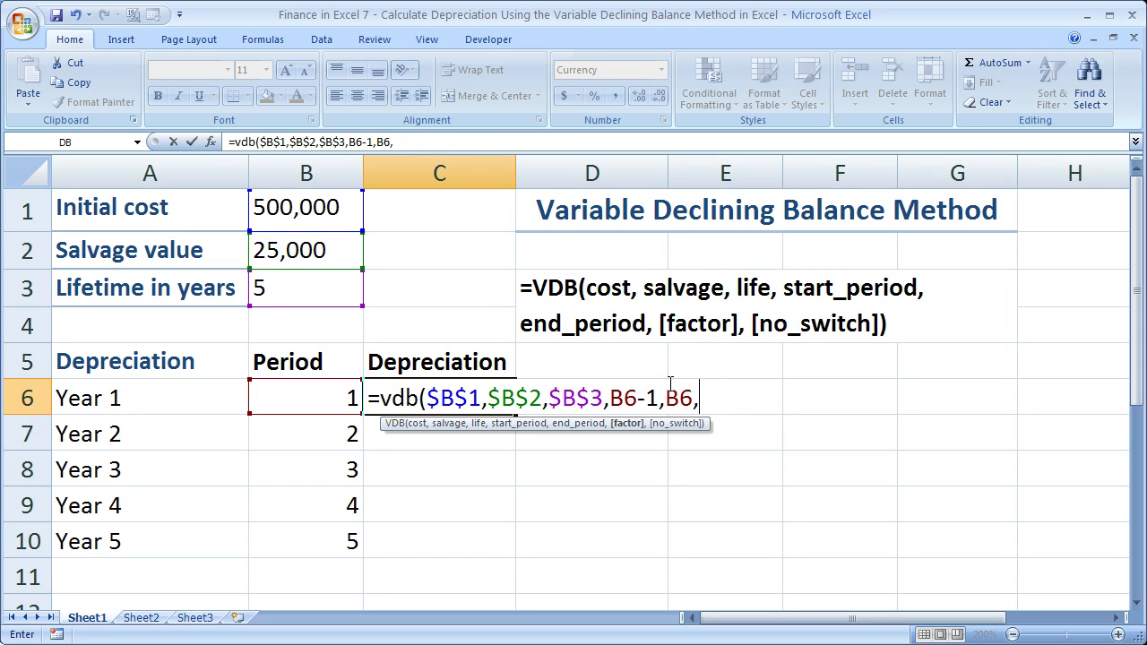
type("2")
key("BackSpace")
type("3,")
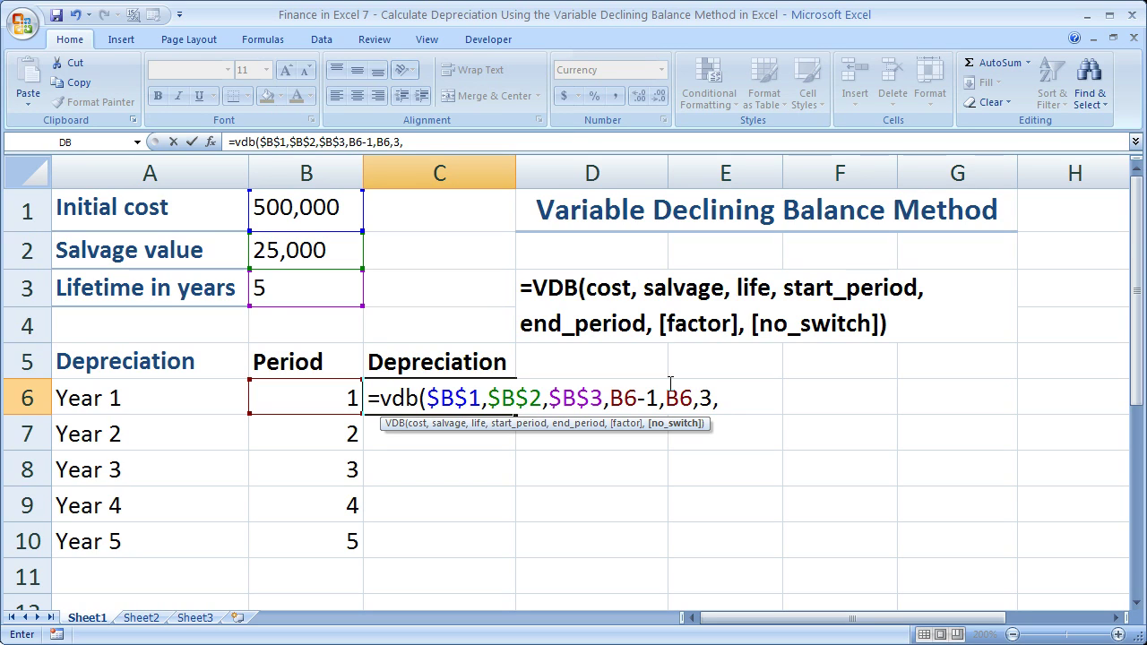
- Try TRUE and FALSE for the optional no_switch argument of the VDB formula
type("true")
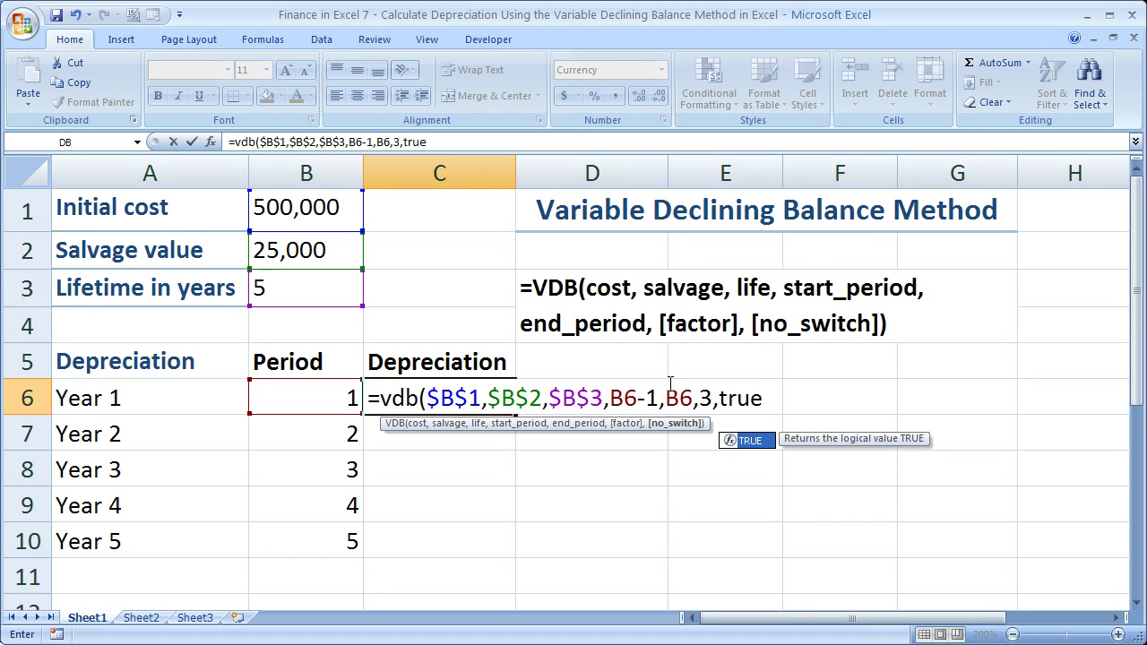
key("BackSpace")
key("BackSpace")
key("BackSpace")
key("BackSpace")
type("false")
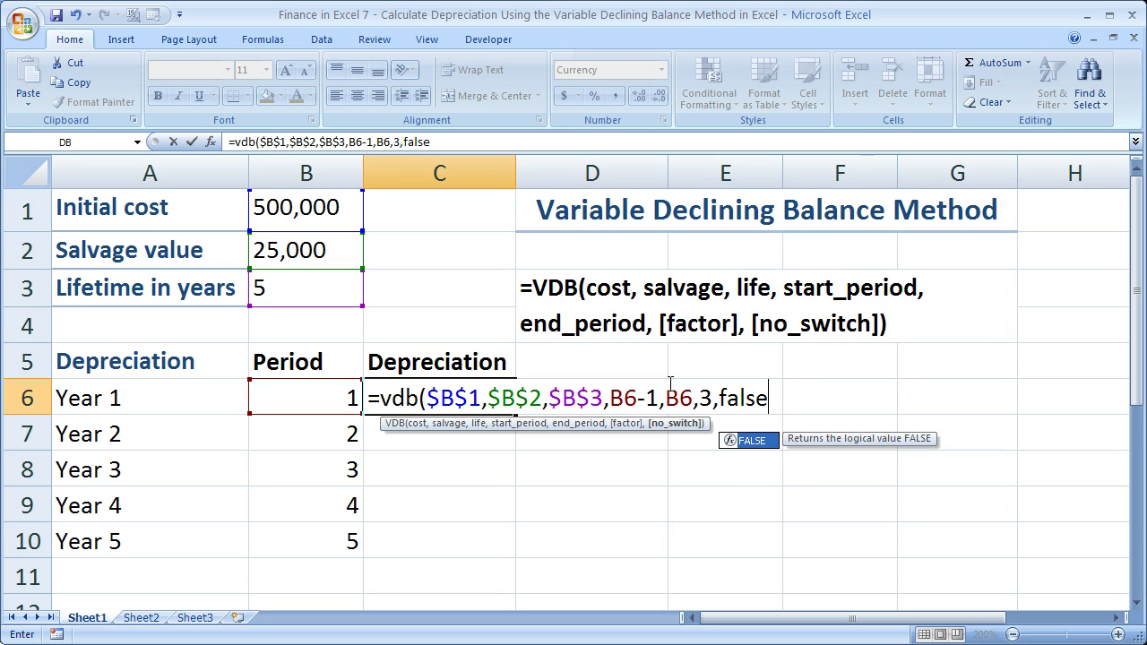
key("BackSpace")
key("BackSpace")
key("BackSpace")
key("BackSpace")
key("BackSpace")
type("false")
key("BackSpace")
key("BackSpace")
key("BackSpace")
key("BackSpace")
key("BackSpace")
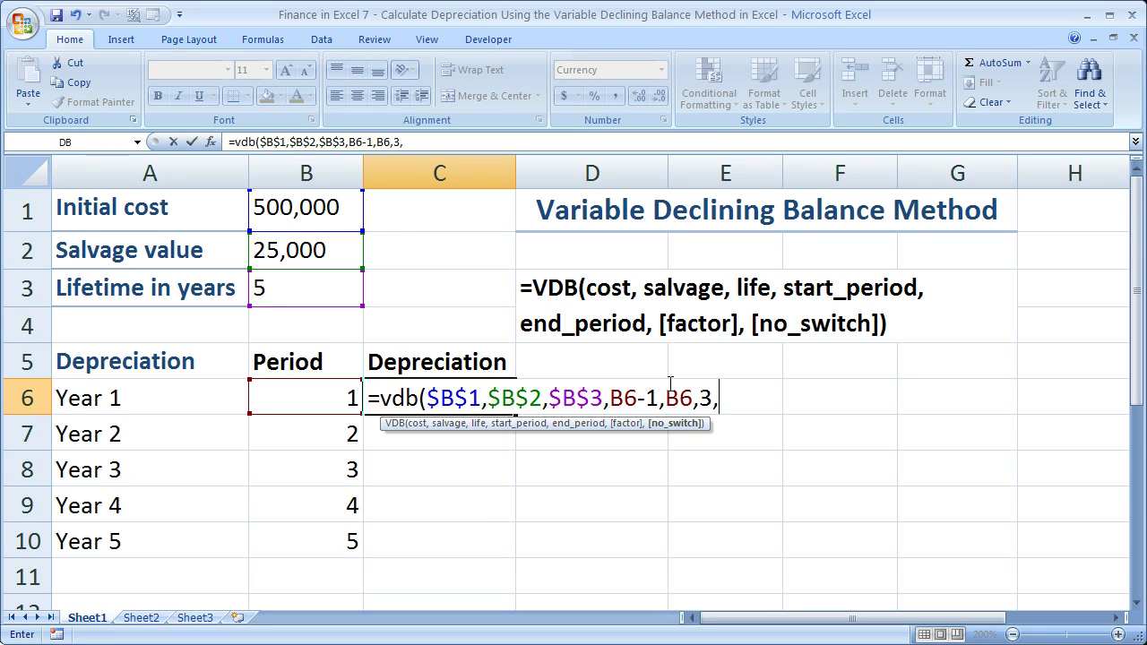
- Remove the factor argument so the VDB formula in C6 ends at the end period B6
key("BackSpace")
key("BackSpace")
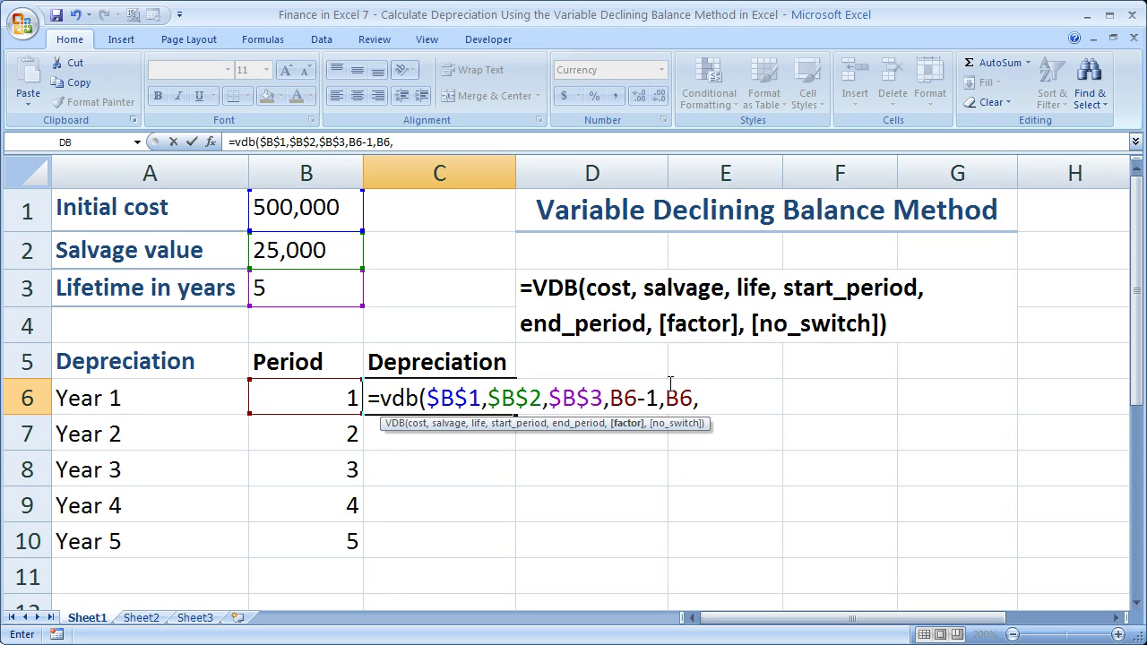
key("BackSpace")
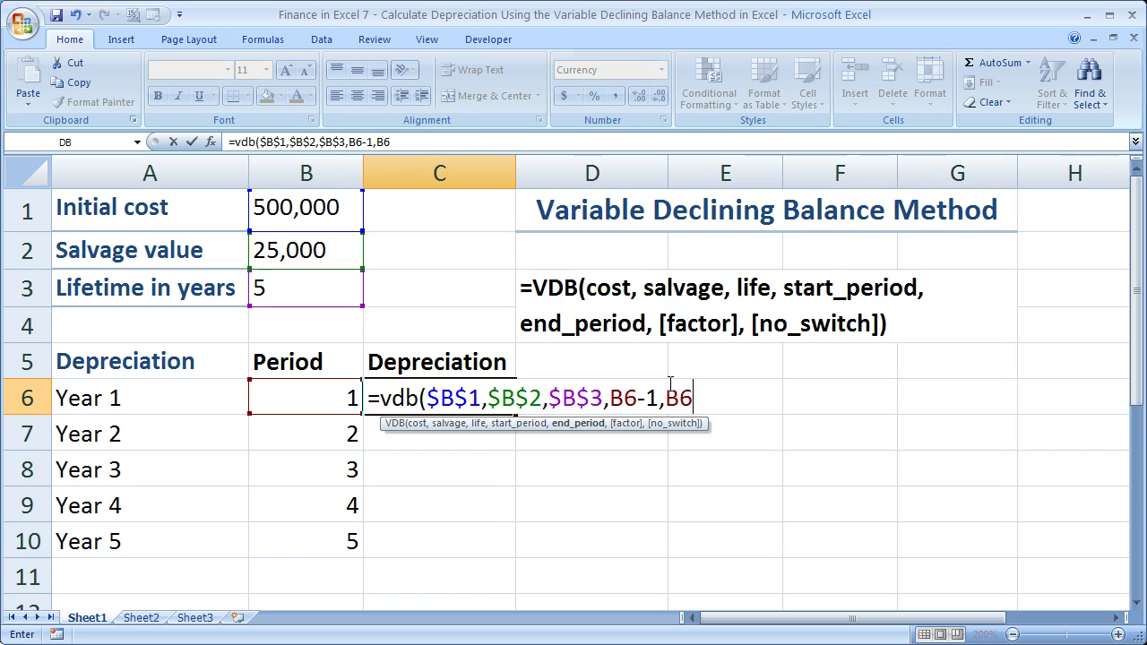
- Complete the VDB formula in C6 and fill it down through C10 for all five years
type(")")
key("Return")
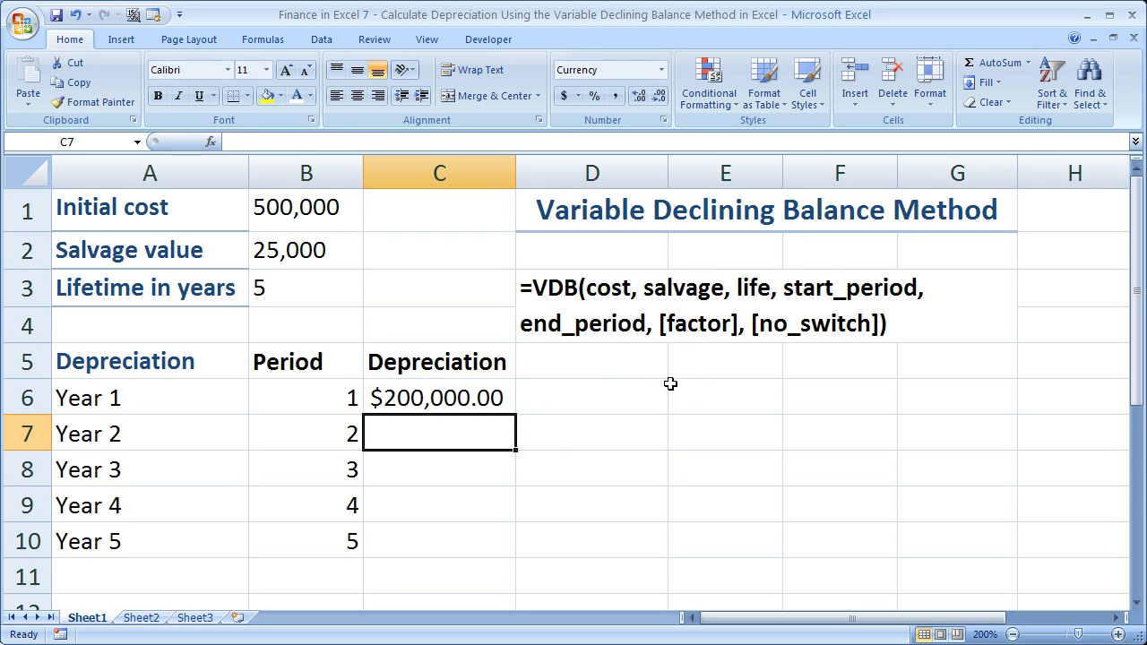
left_click(505, 400)
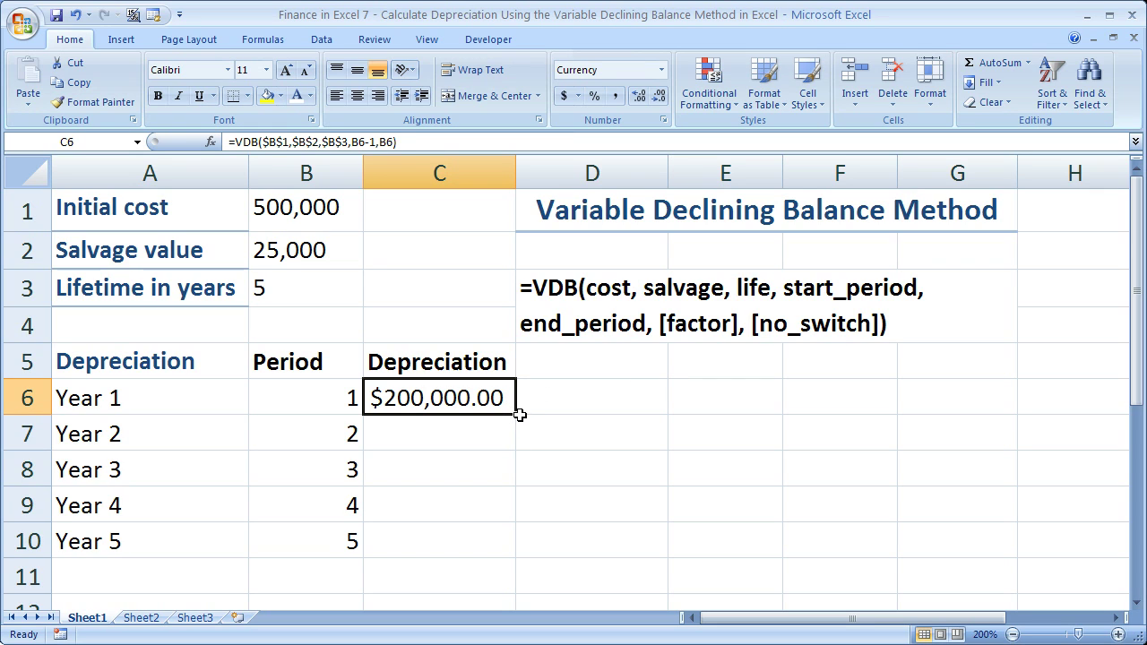
double_click(515, 415)
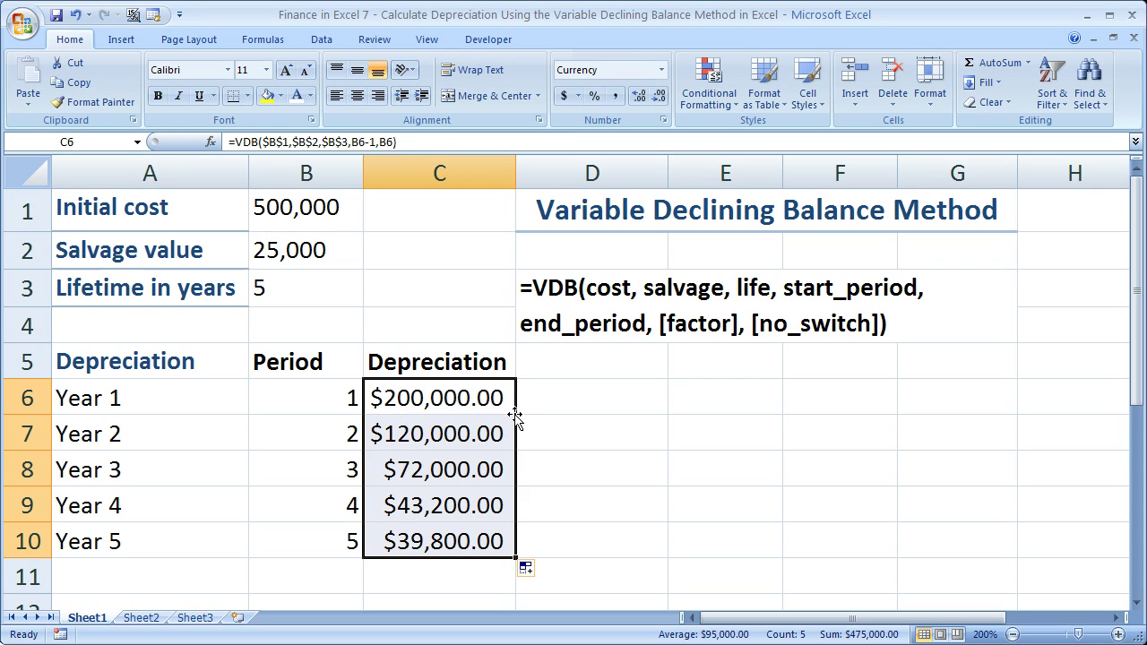
- Inspect the copied VDB formulas in C7 and C9, checking their absolute and relative cell references
left_click(454, 446)
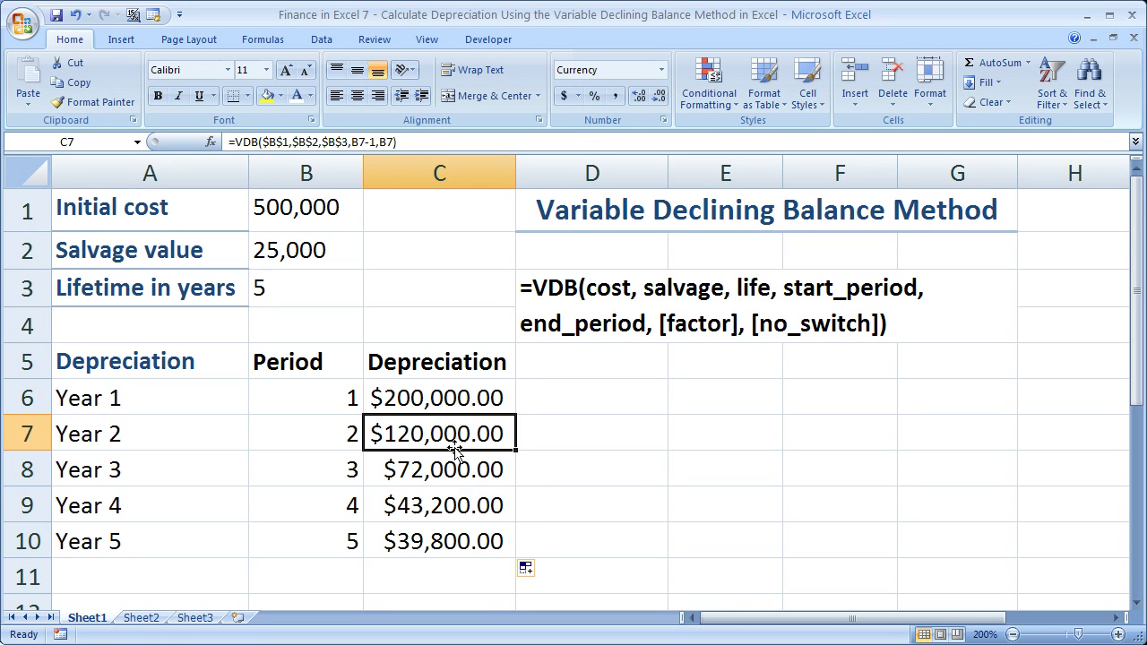
double_click(439, 506)
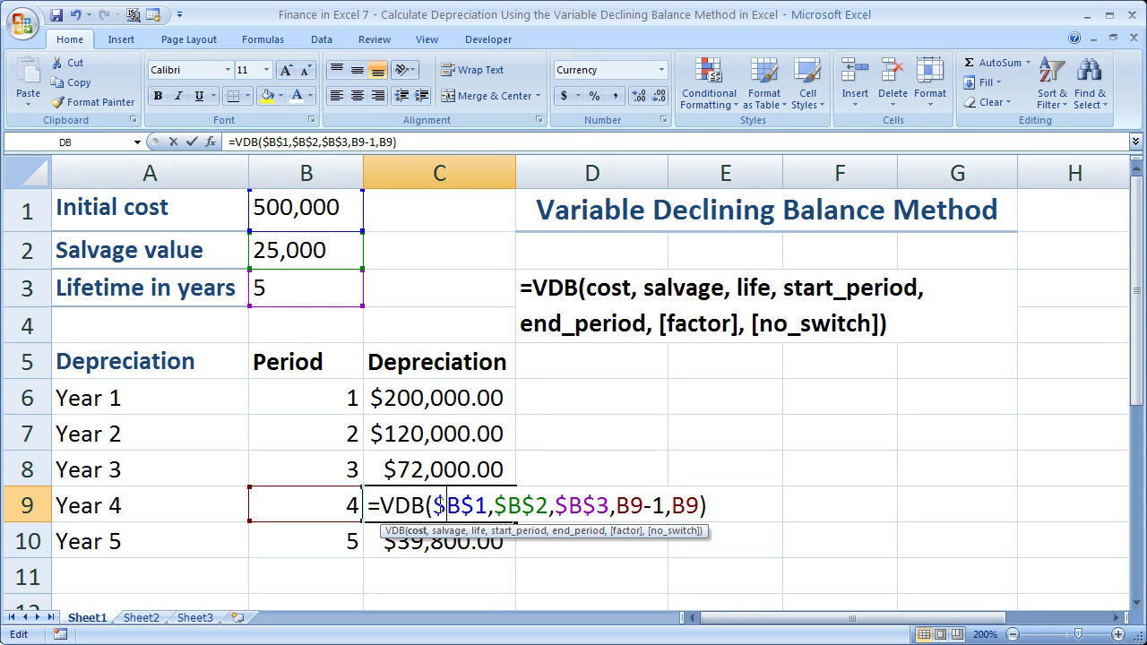
left_click(616, 505)
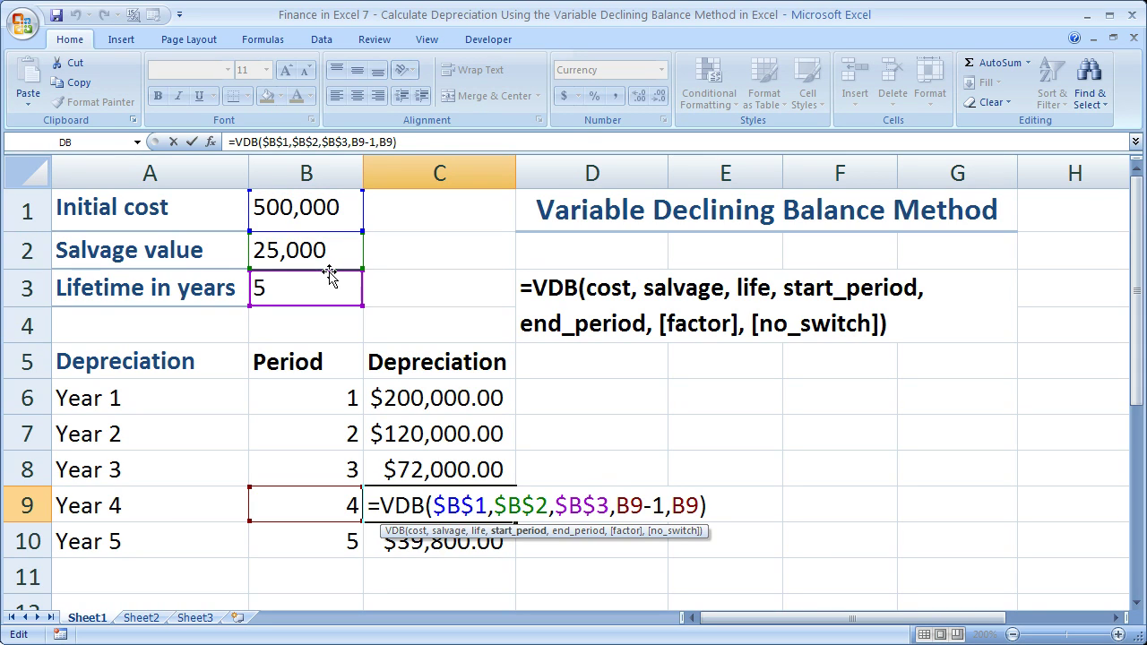
key("ctrl+Return")
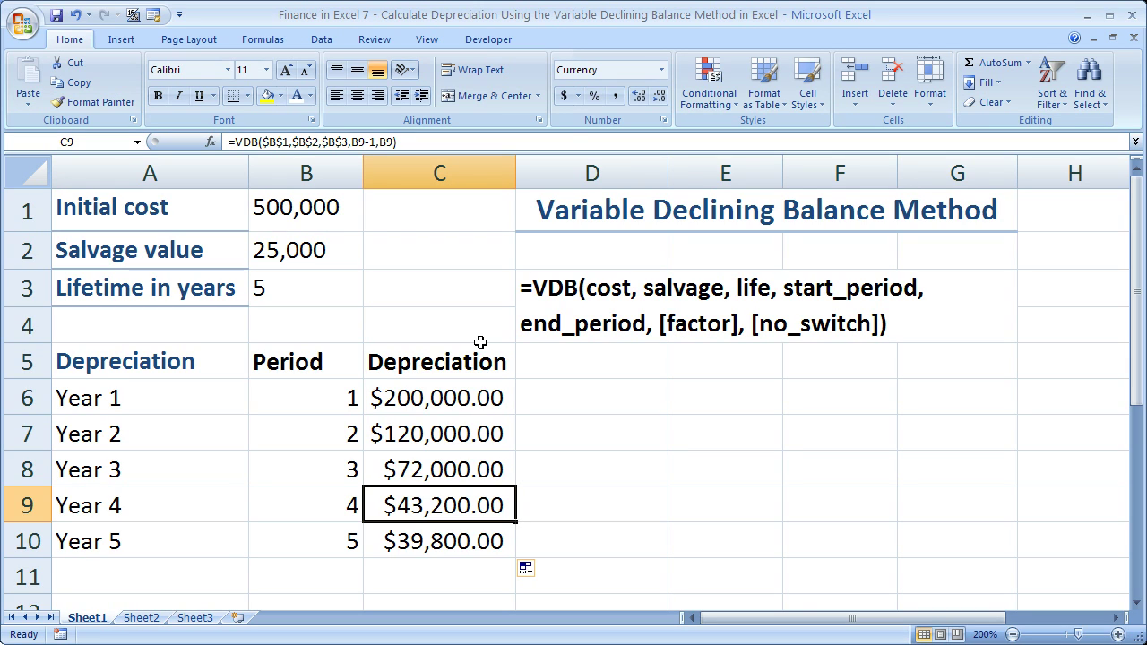
- Reveal the hidden Amnt left column in D5:D10 by changing its font color to black
left_click(559, 361)
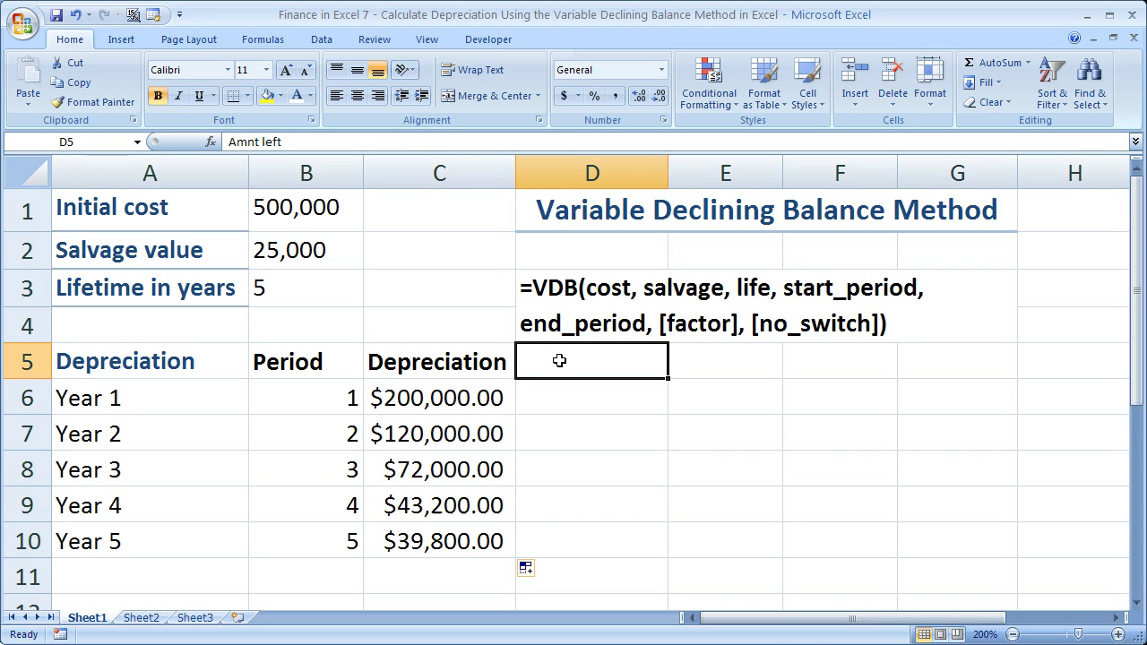
key("ctrl+shift+Down")
left_click(566, 361)
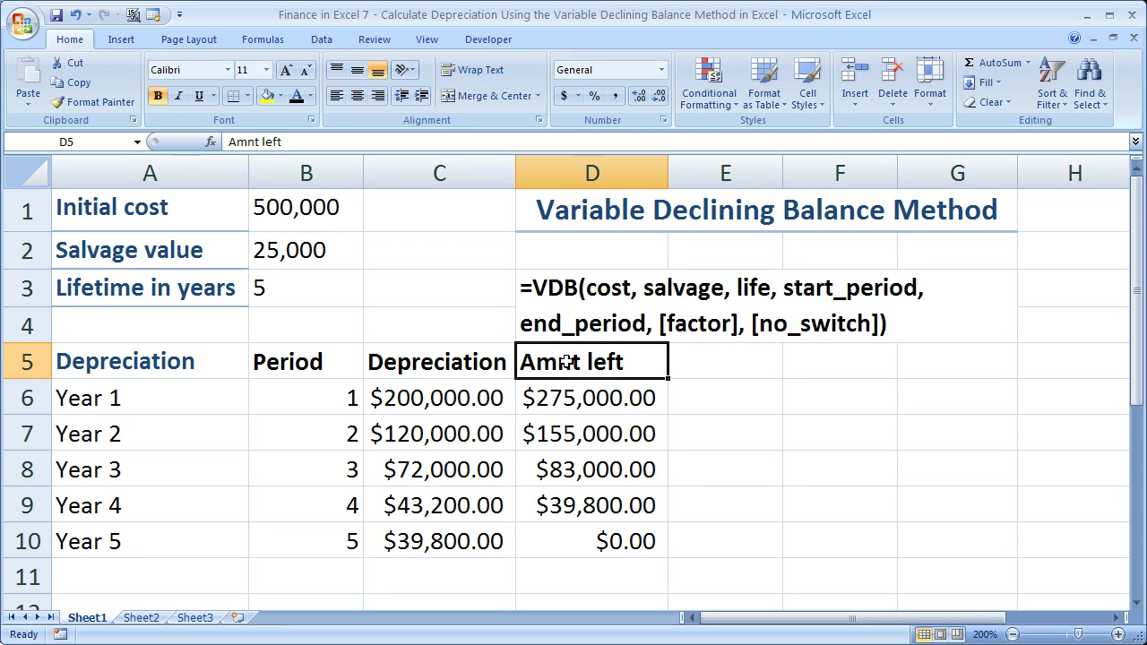
- Inspect the Amnt left formulas in D6, D7 and D10 to see how the remaining amount is calculated
left_click(571, 399)
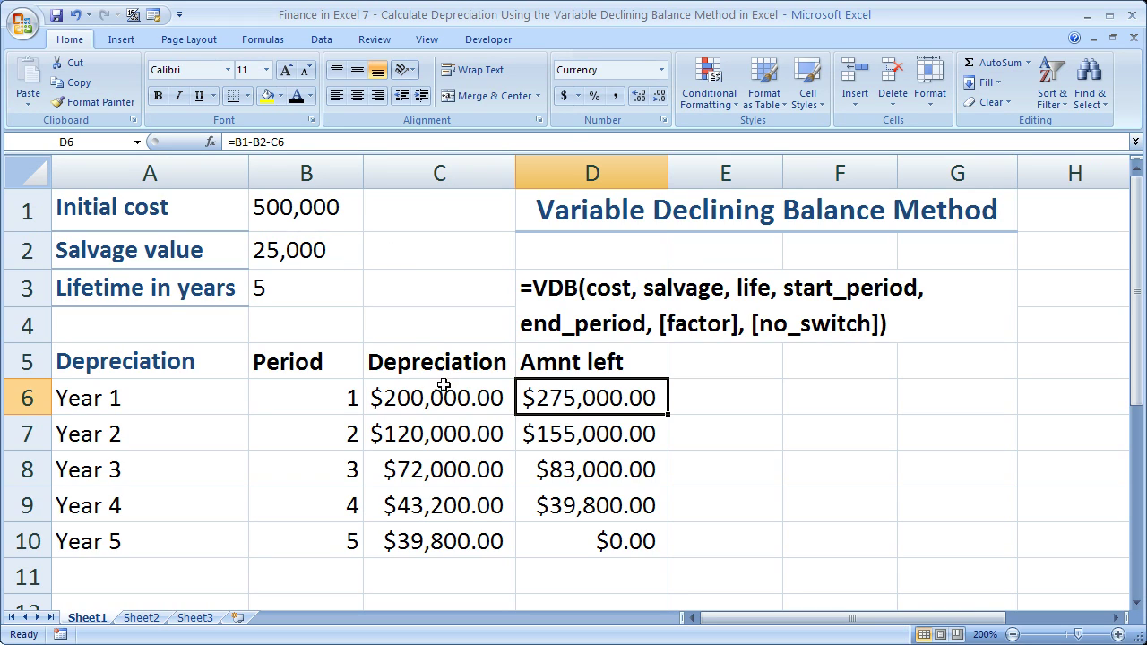
double_click(583, 398)
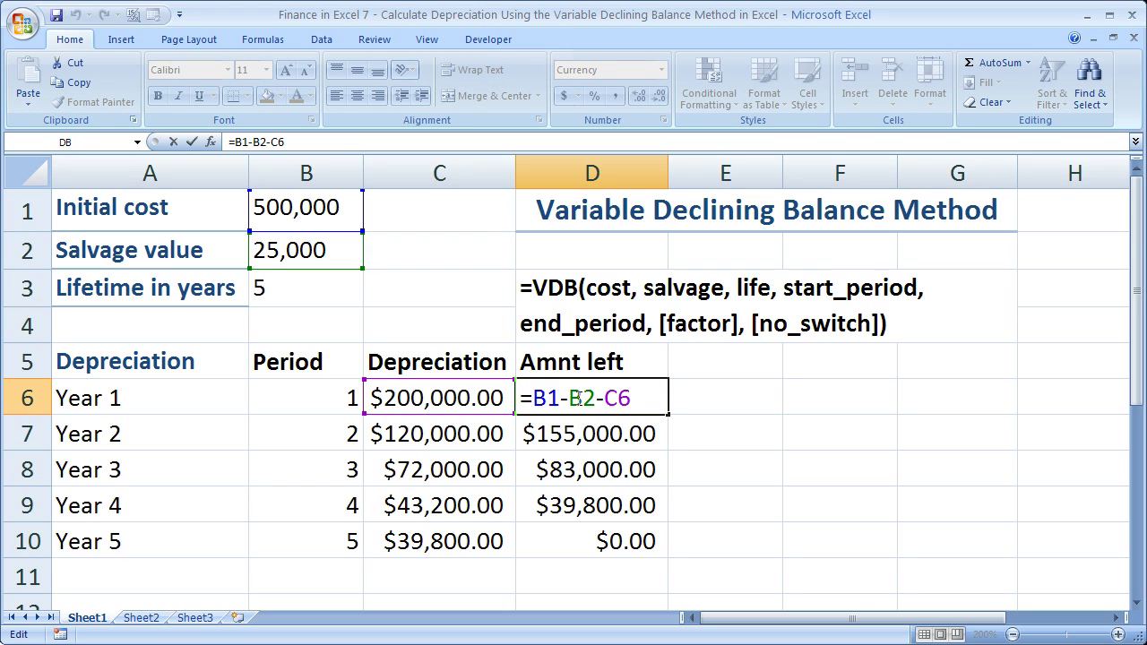
key("ctrl+Return")
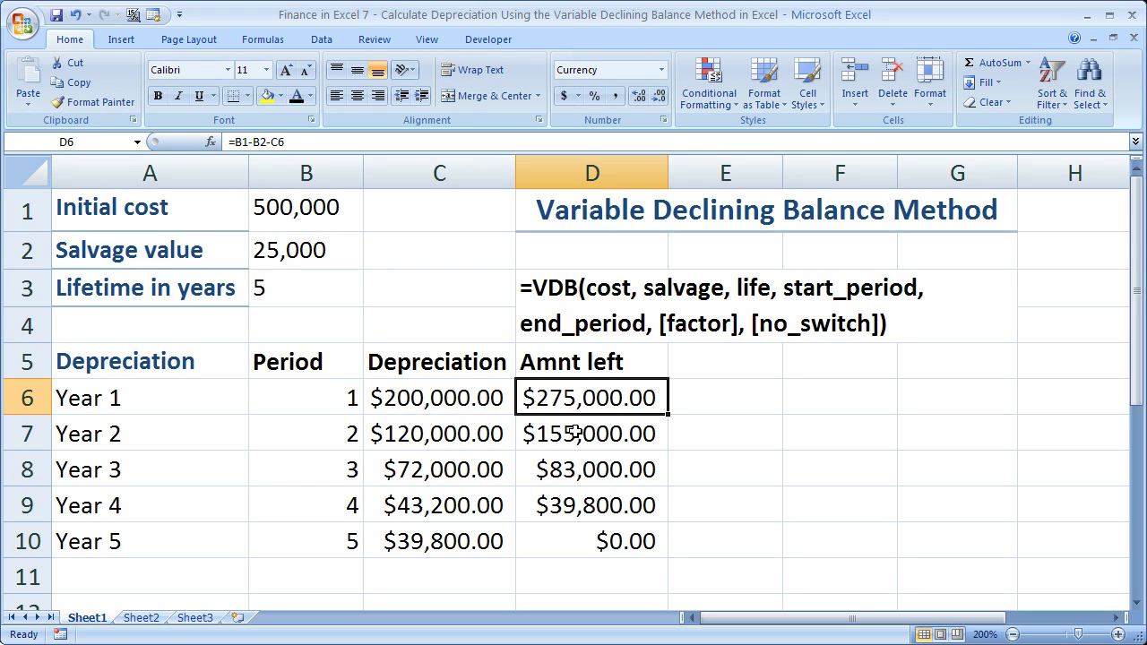
double_click(578, 430)
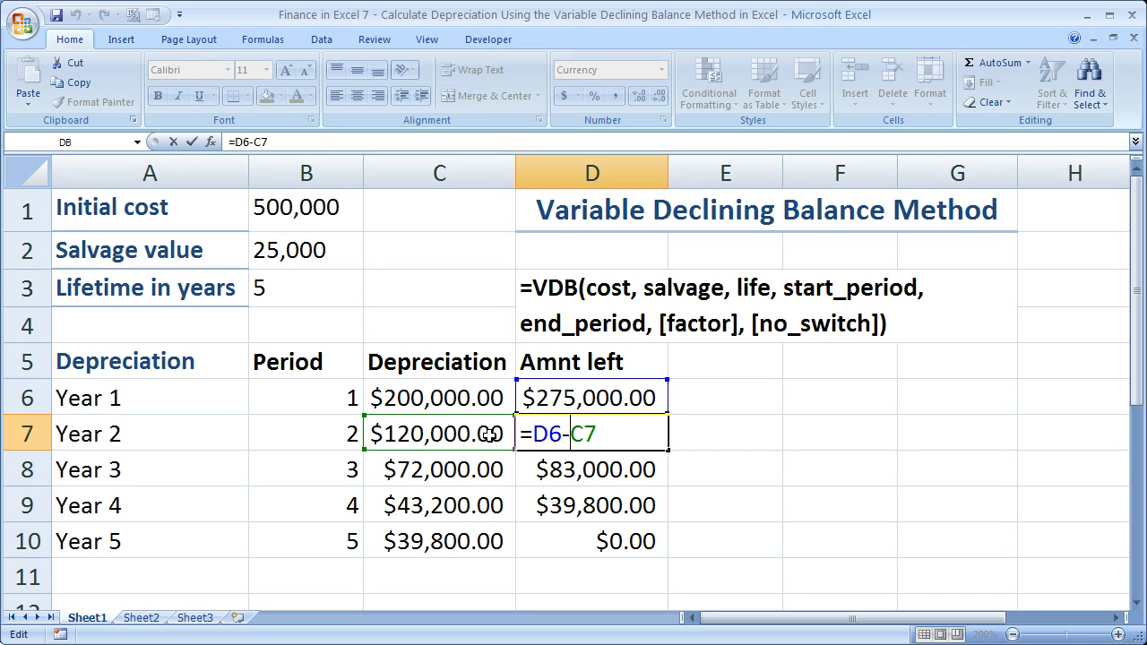
key("Escape")
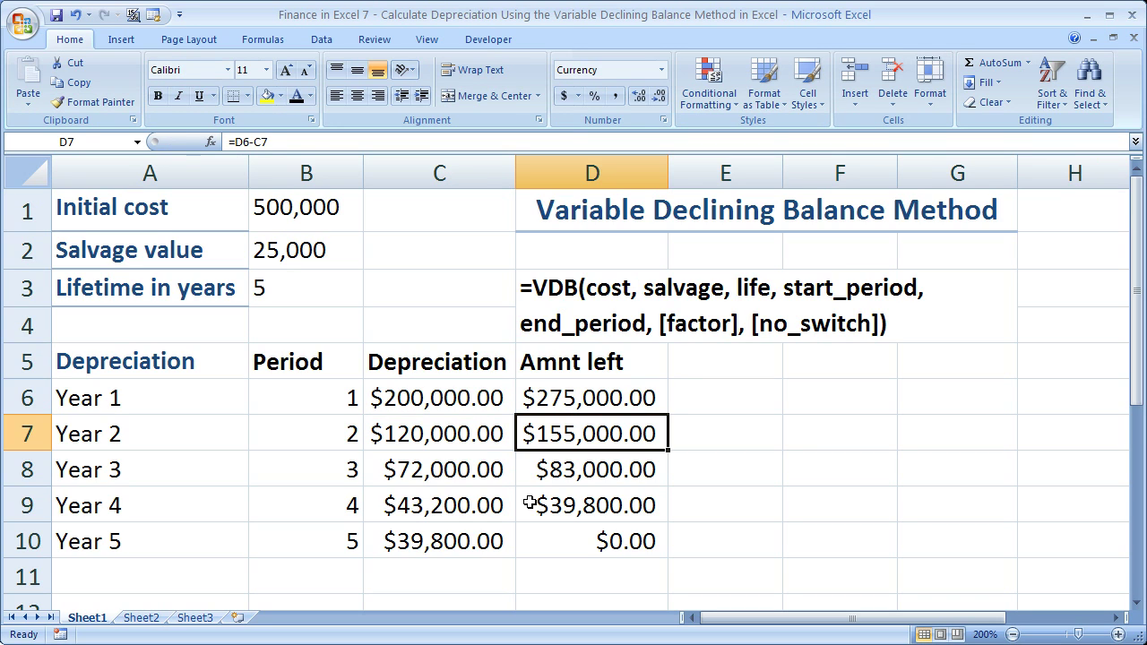
double_click(569, 541)
key("Escape")
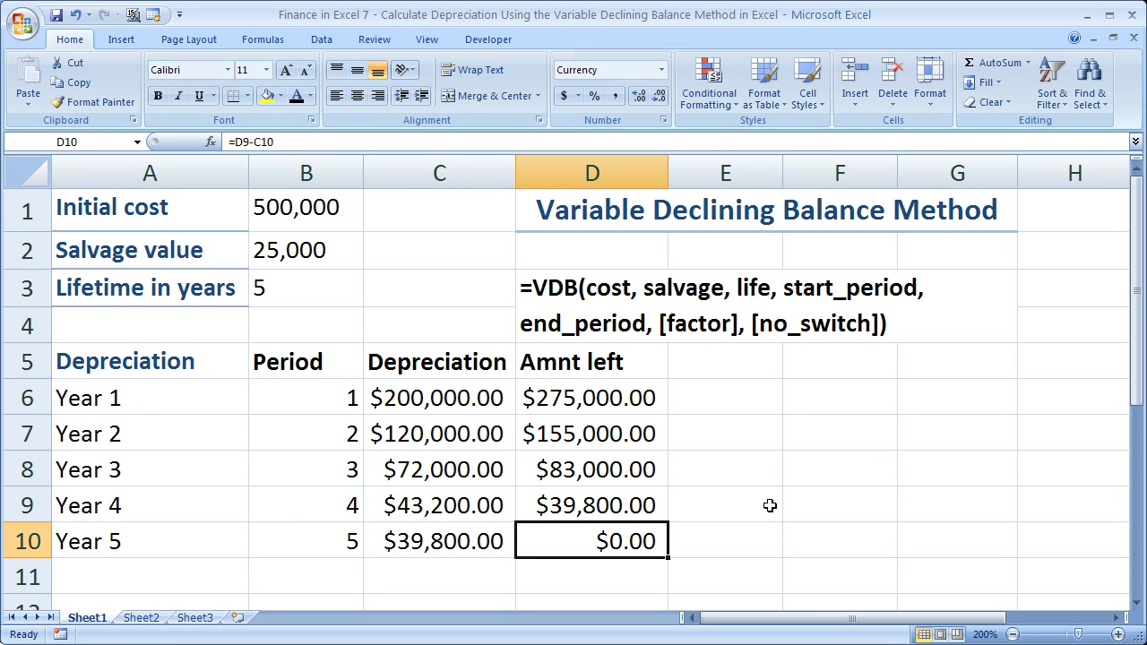
- Review the VDB syntax note in D3 against the yearly depreciation amounts in C6:C10
left_click(596, 319)
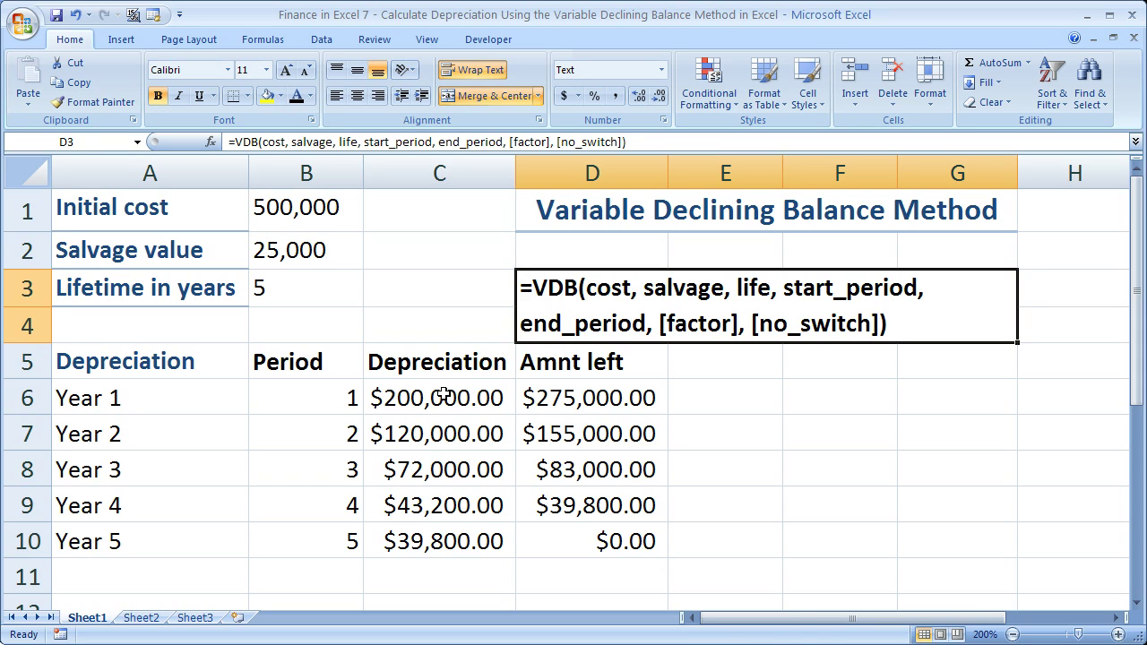
left_click_drag(445, 396, 443, 538)
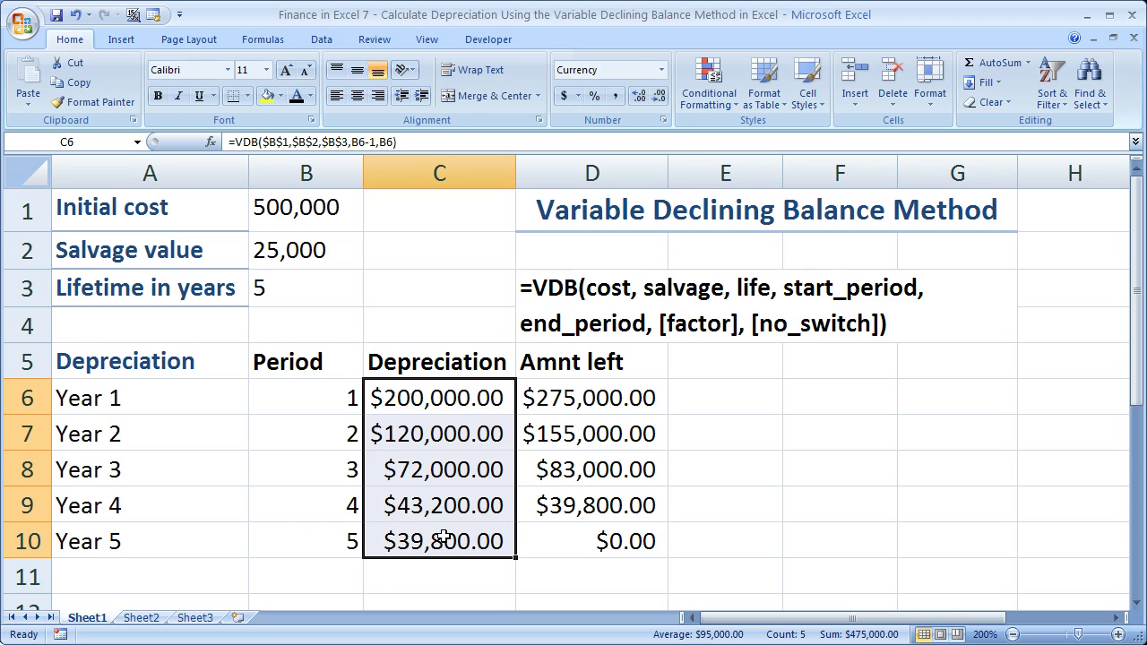
left_click(574, 294)
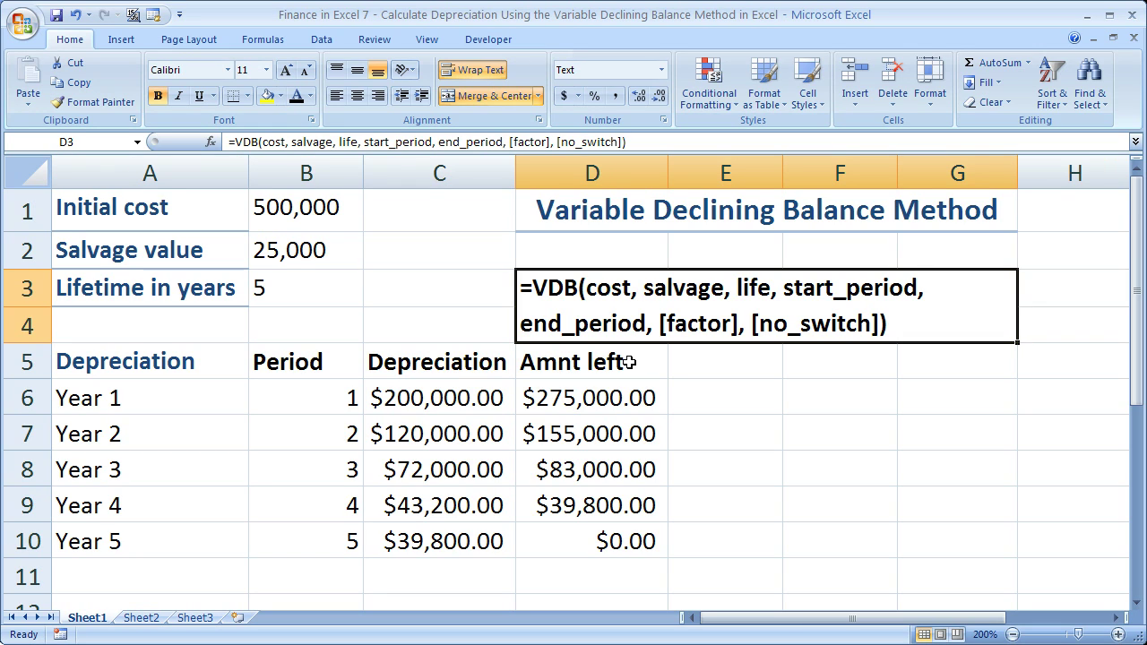
left_click(705, 390)
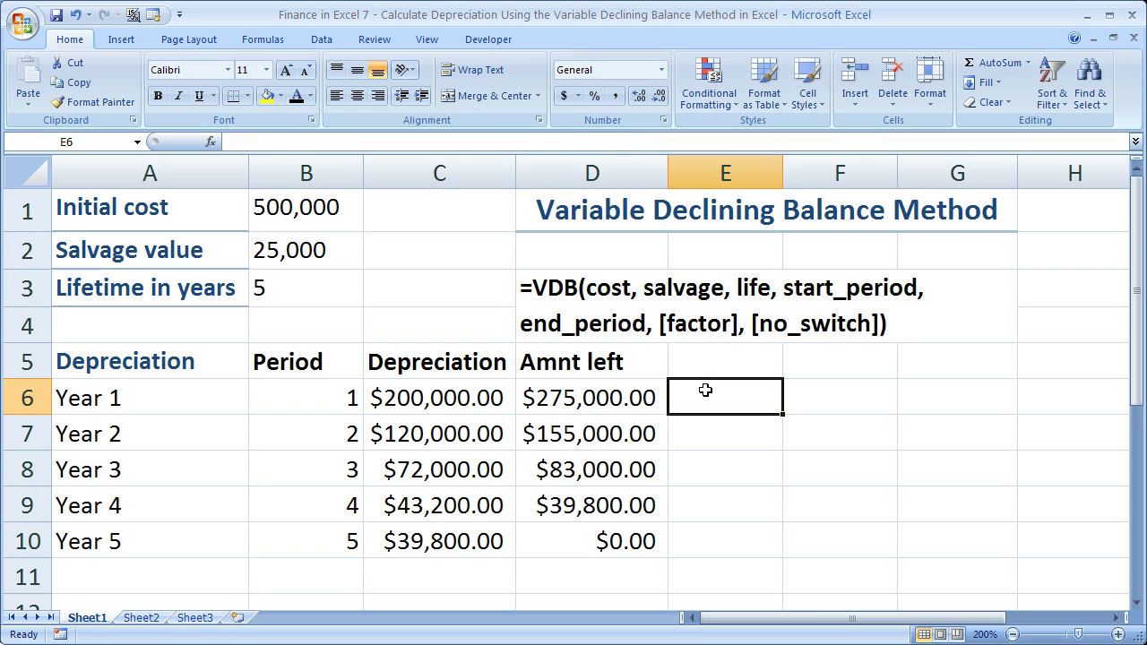